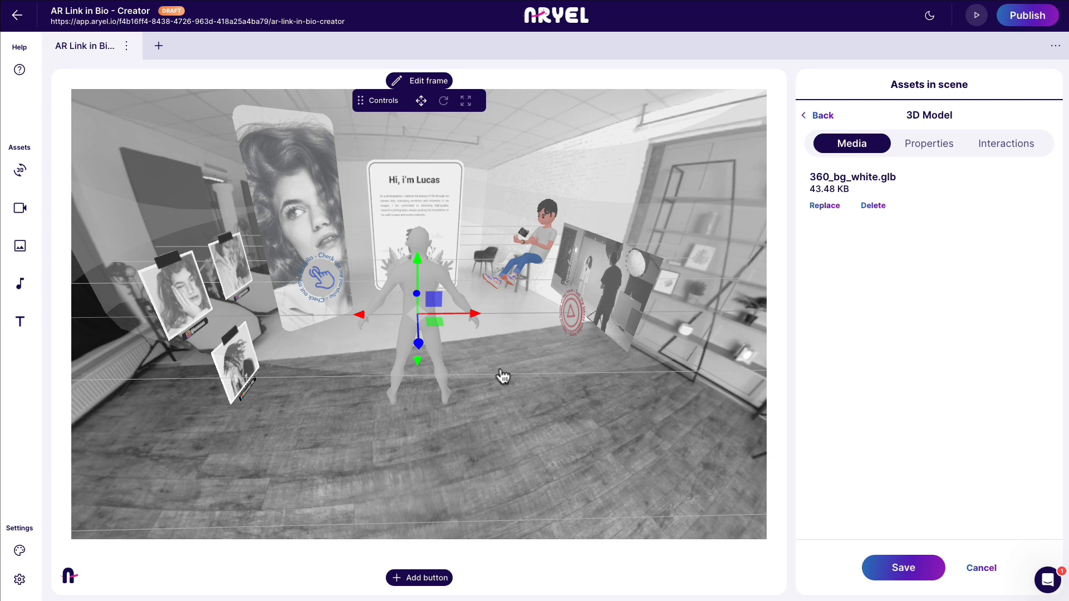
scroll(499, 375, up, 2)
drag(493, 374, 487, 374)
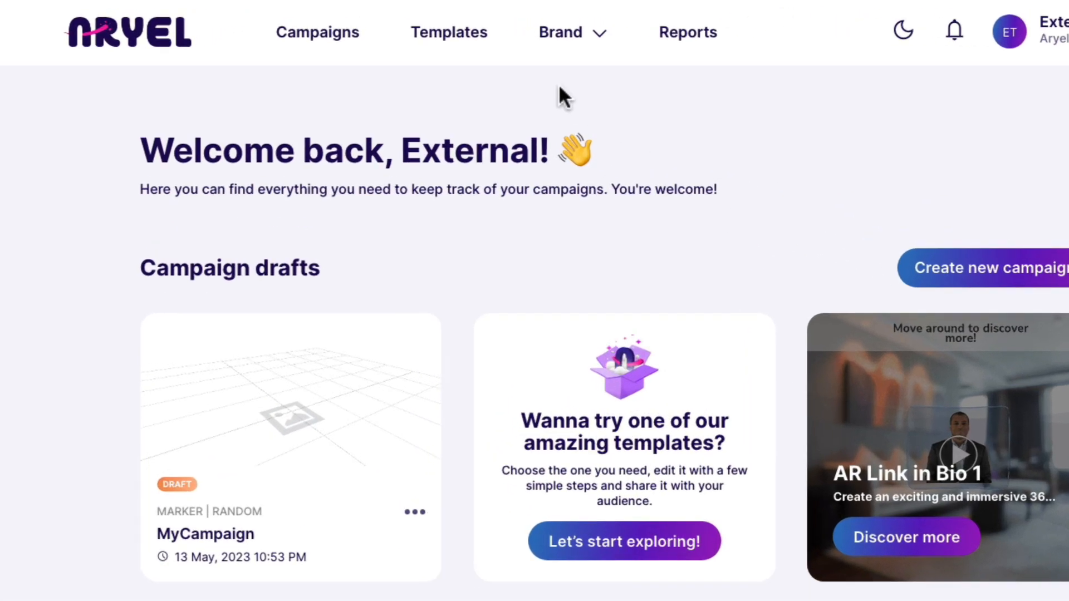
Open the Immersive 360 category from the campaign templates
click(461, 34)
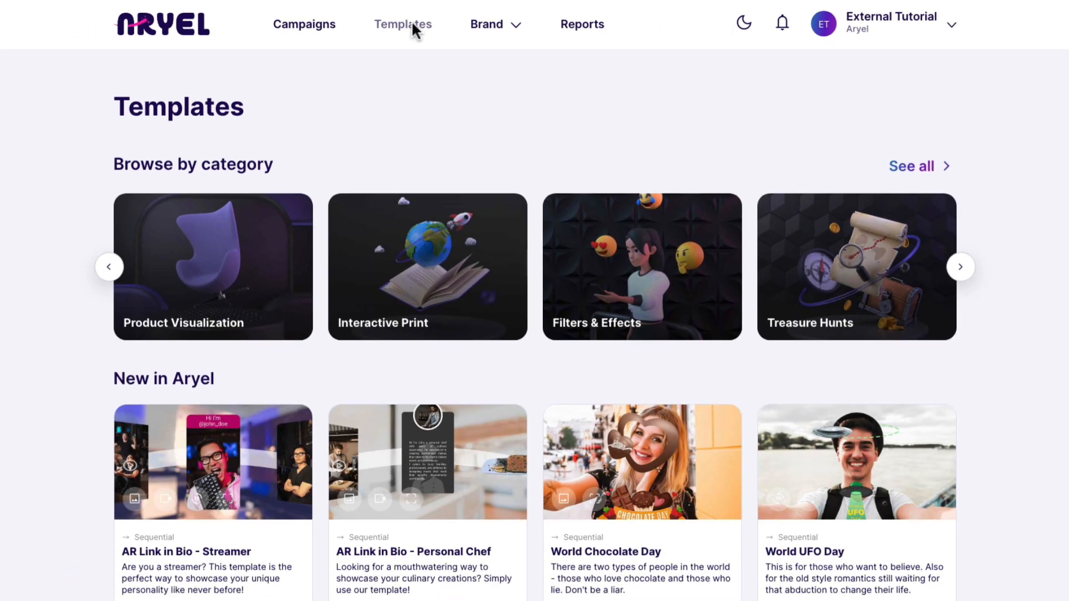
click(961, 267)
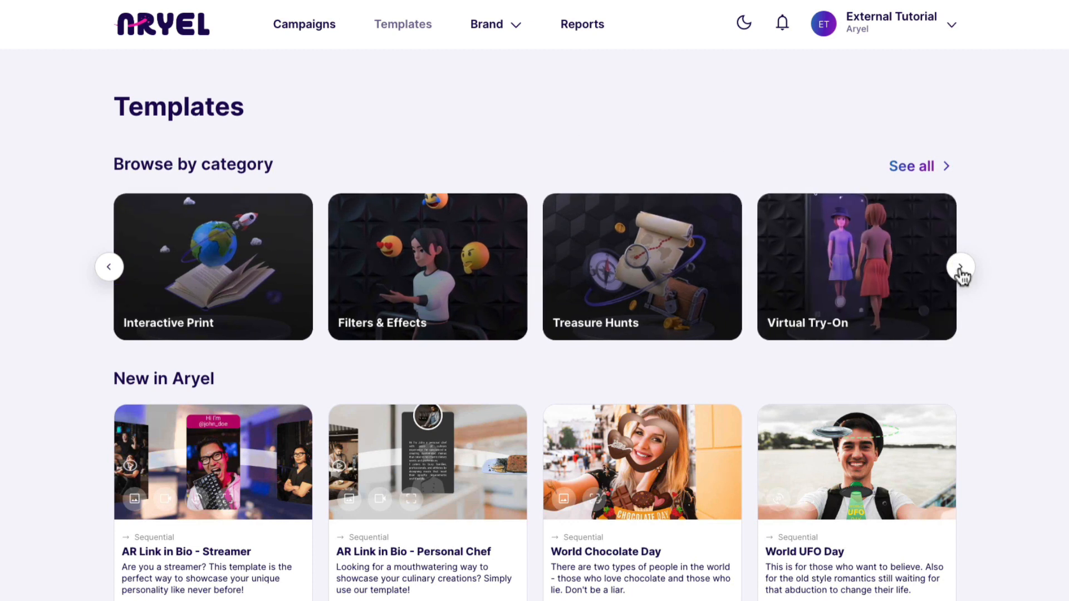
click(960, 267)
click(961, 267)
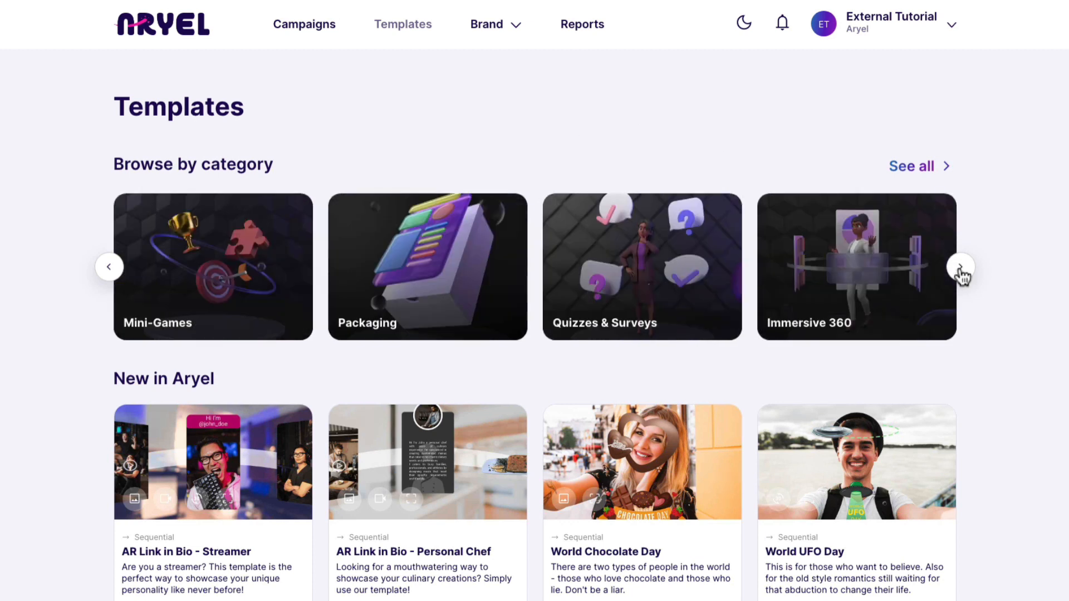
click(867, 270)
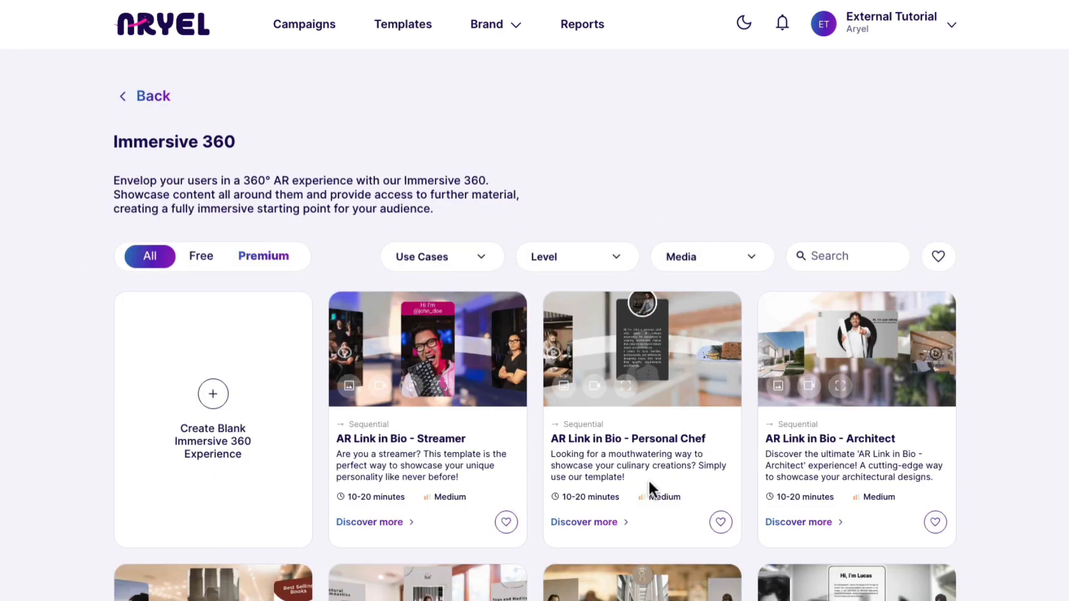
Create a blank Immersive 360 experience and name the campaign MyCampaign
scroll(652, 490, down, 1)
scroll(651, 490, down, 5)
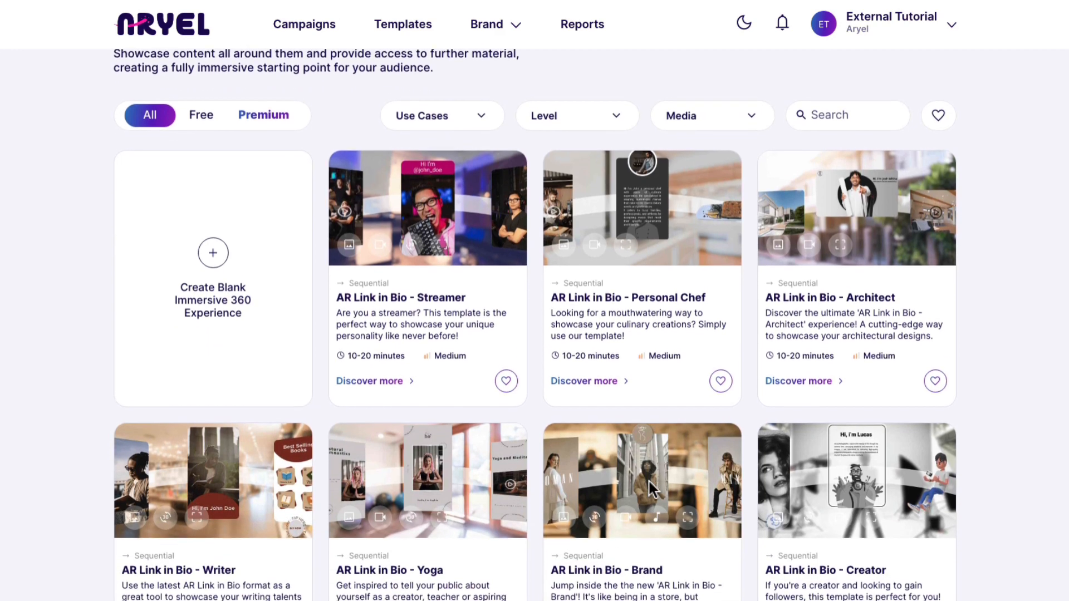
scroll(652, 492, down, 1)
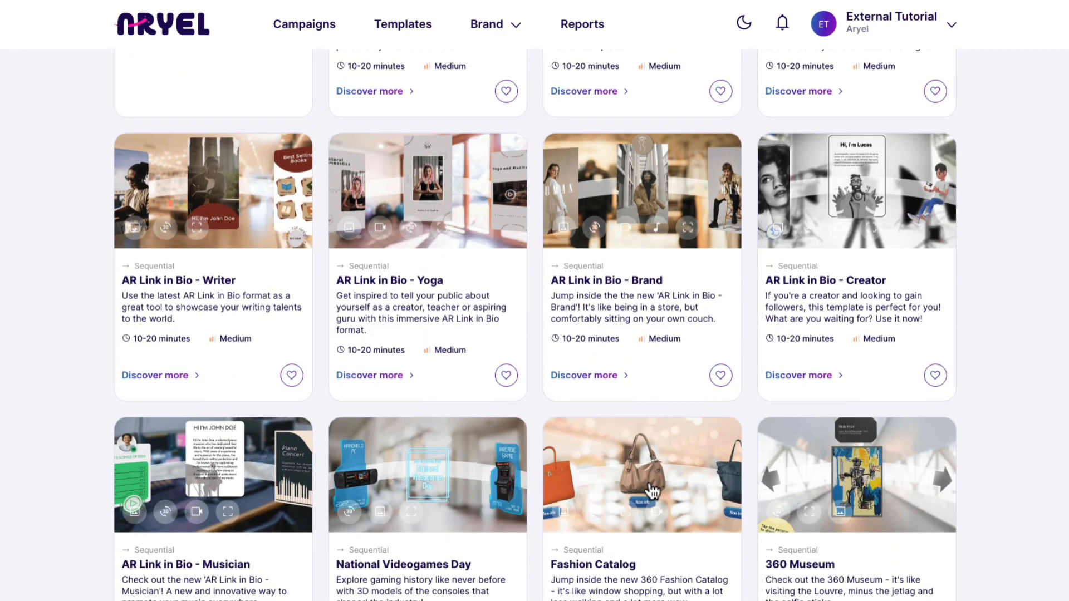
scroll(640, 479, up, 5)
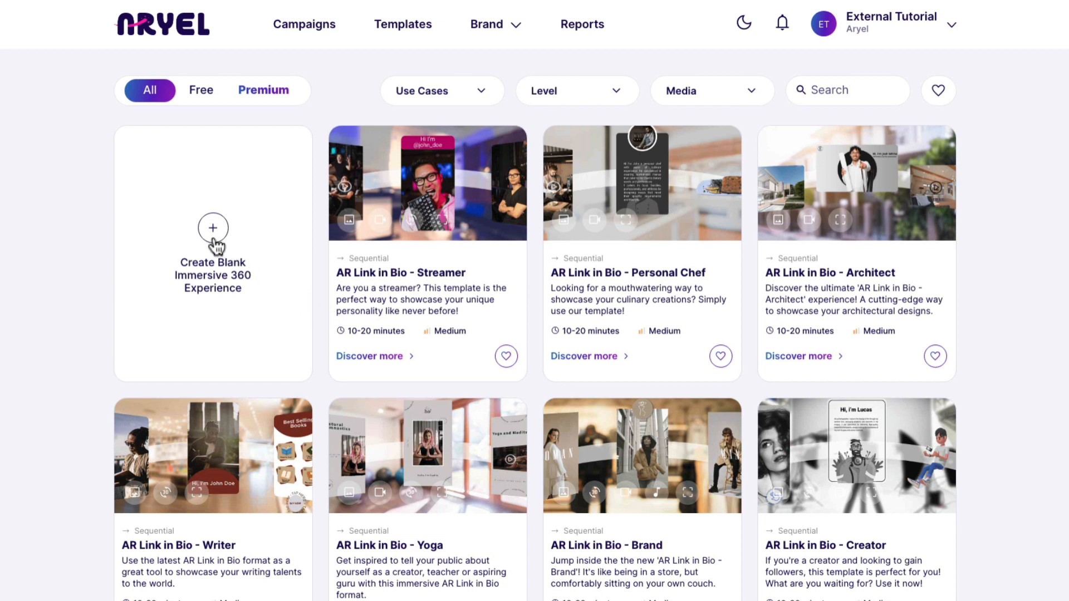
click(214, 236)
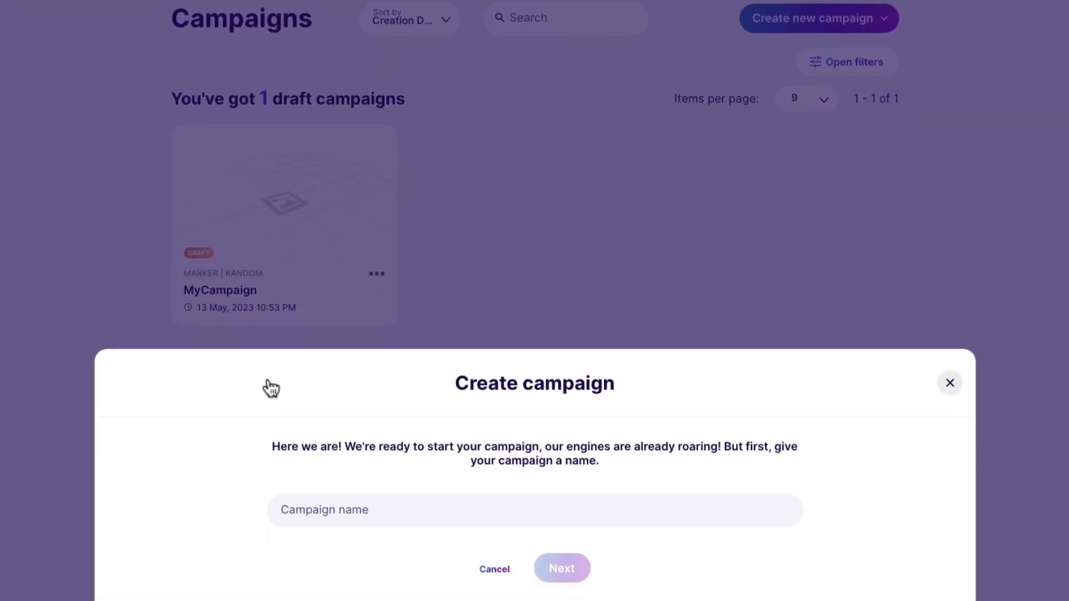
click(314, 508)
click(354, 546)
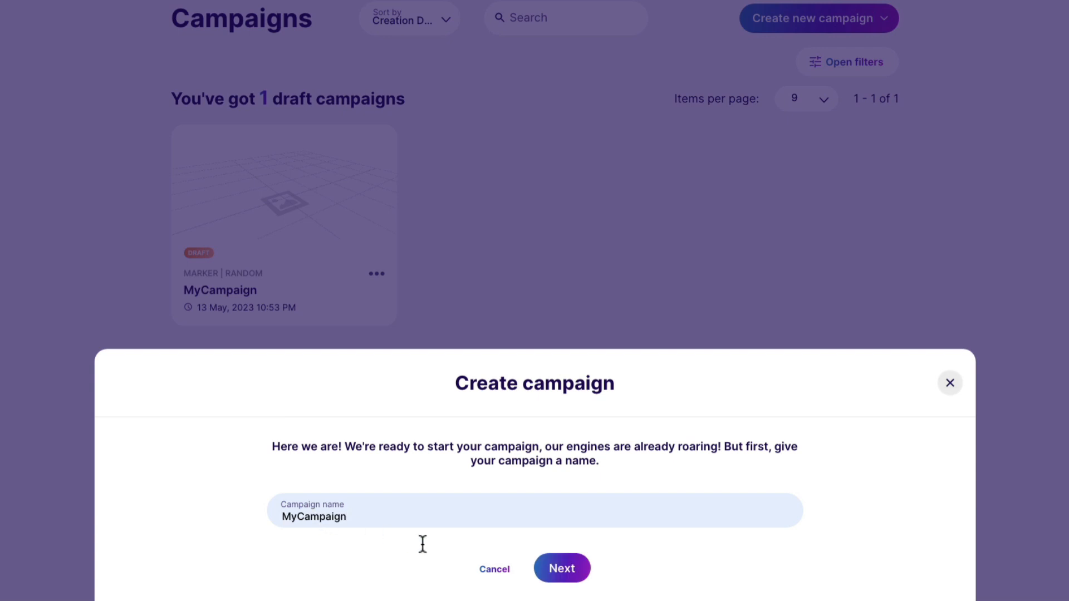
click(562, 568)
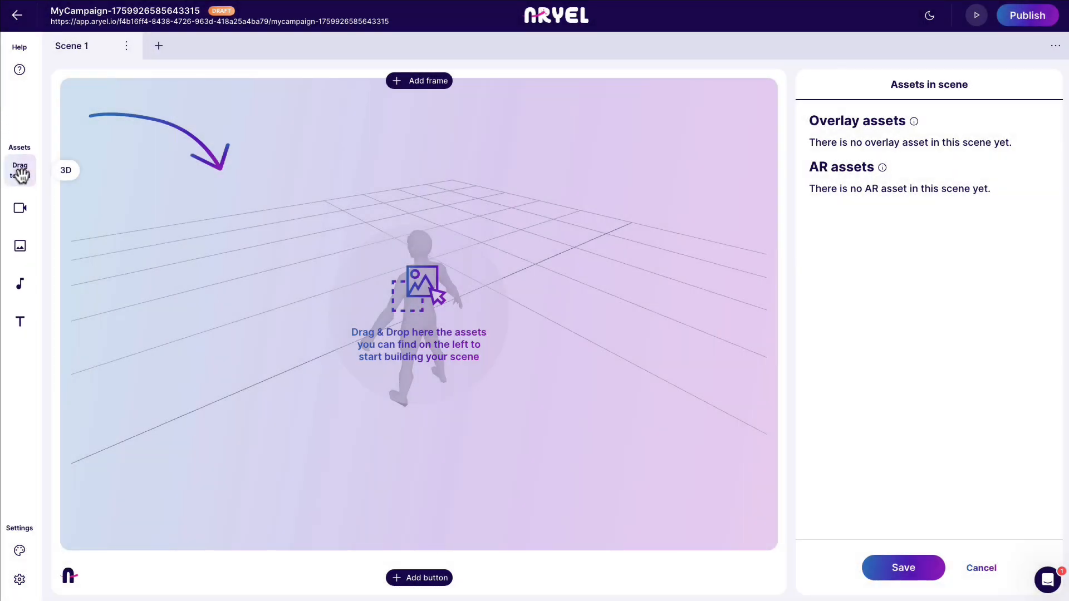
Add the ready-to-use Environment 03 3D model to the empty scene
drag(22, 174, 420, 309)
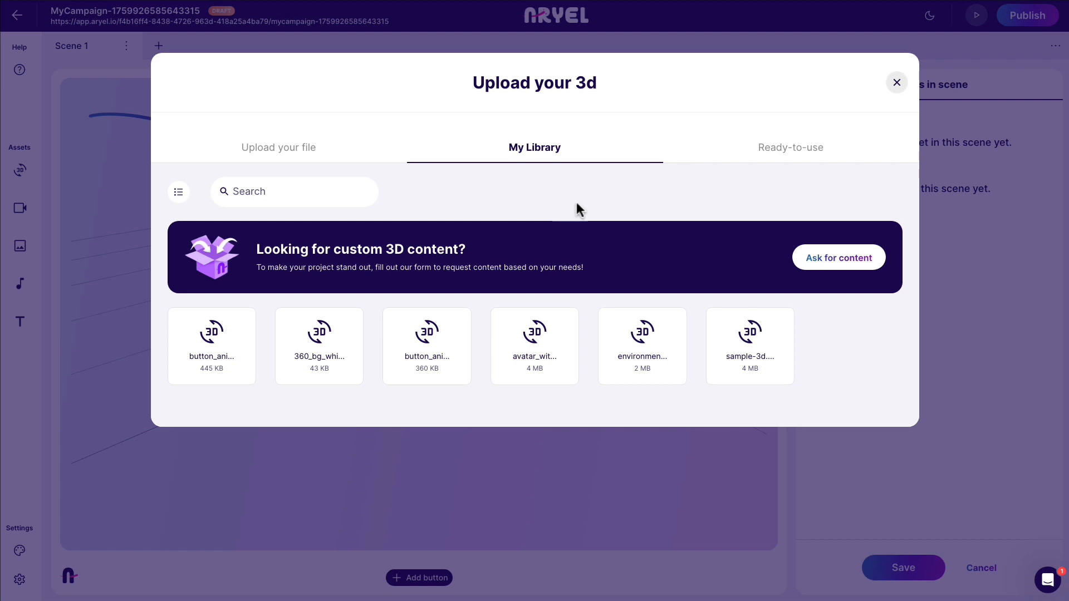
click(787, 156)
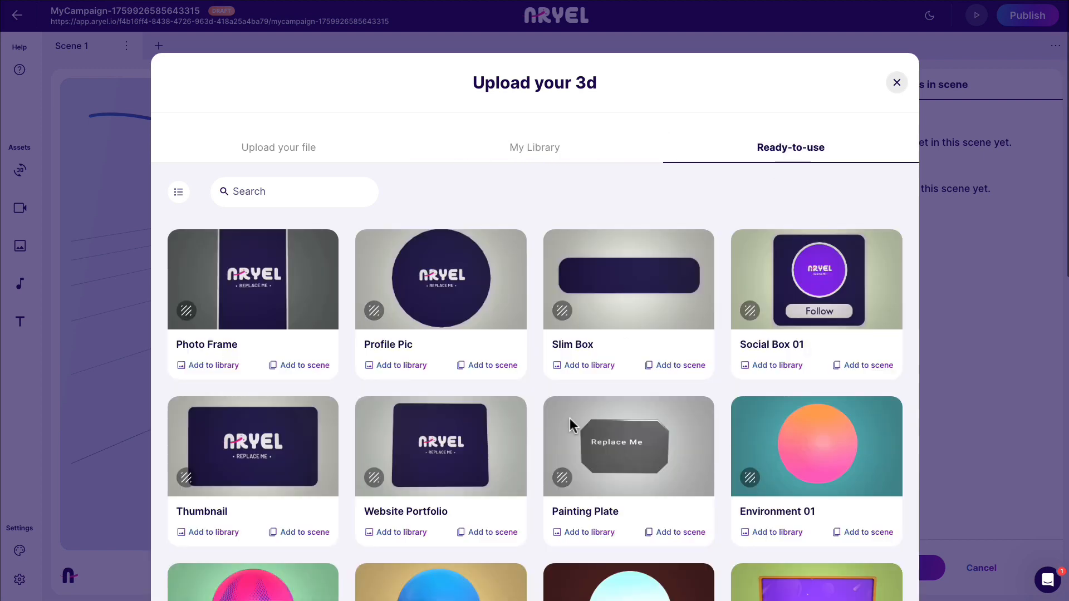
scroll(571, 426, down, 4)
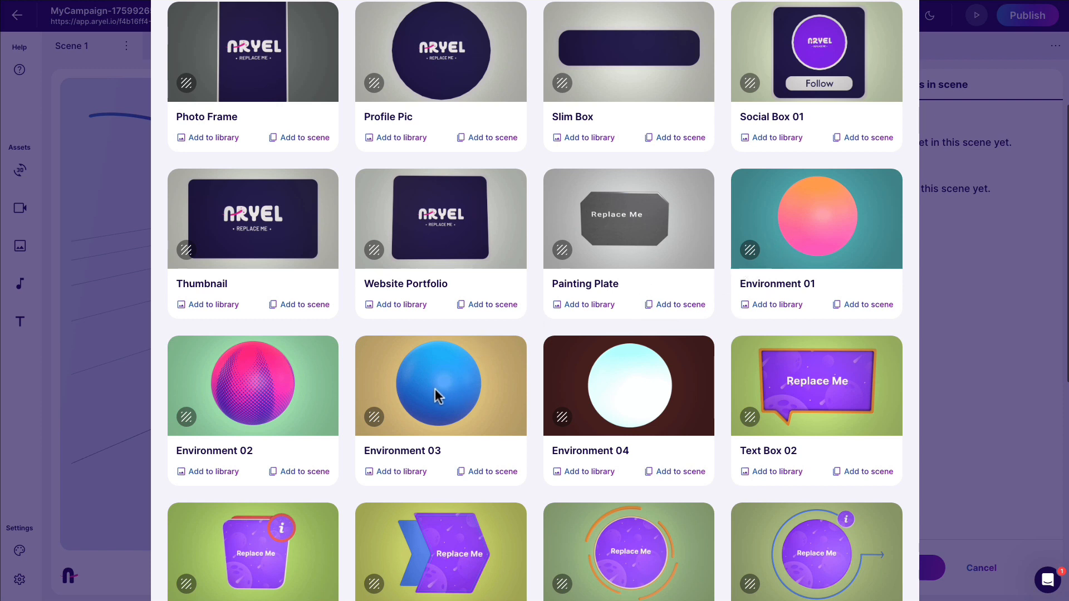
click(488, 473)
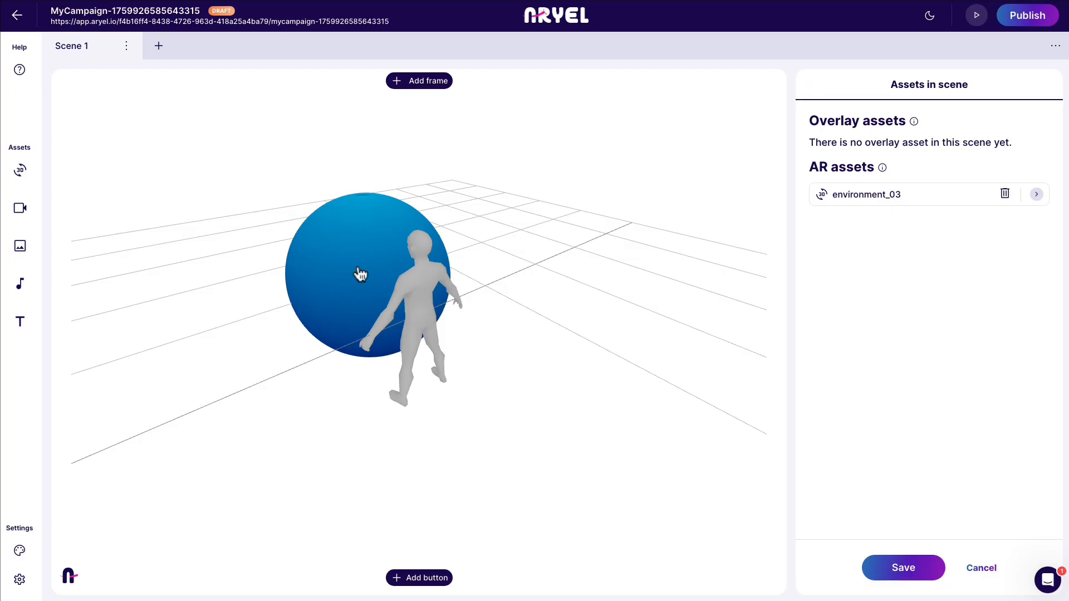
Move the environment sphere over the mannequin and enlarge it proportionally to a scale of 5.977, using the wider range
click(354, 248)
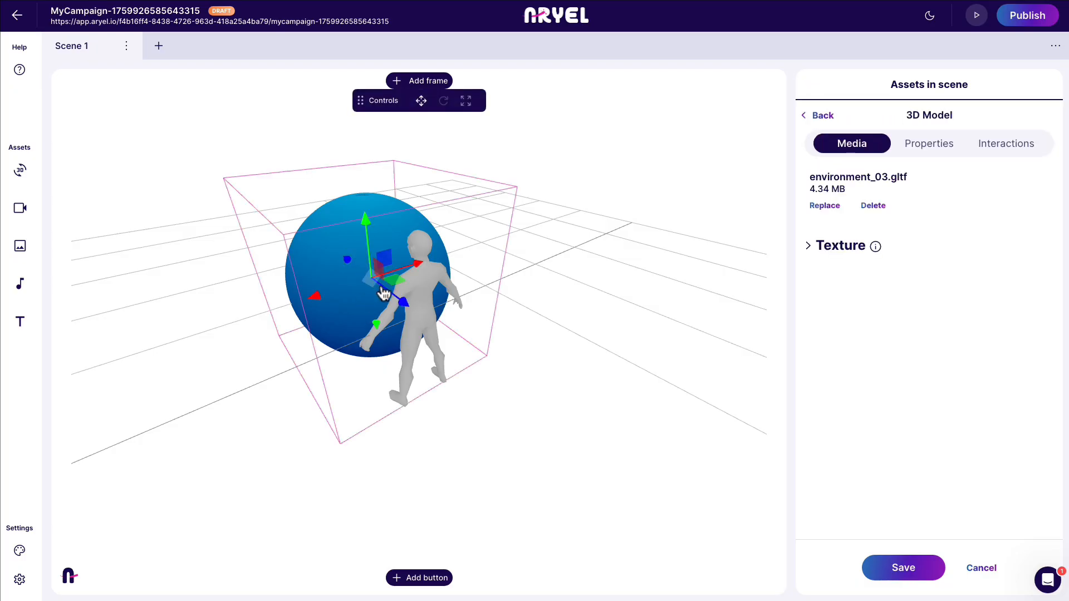
drag(396, 302, 437, 342)
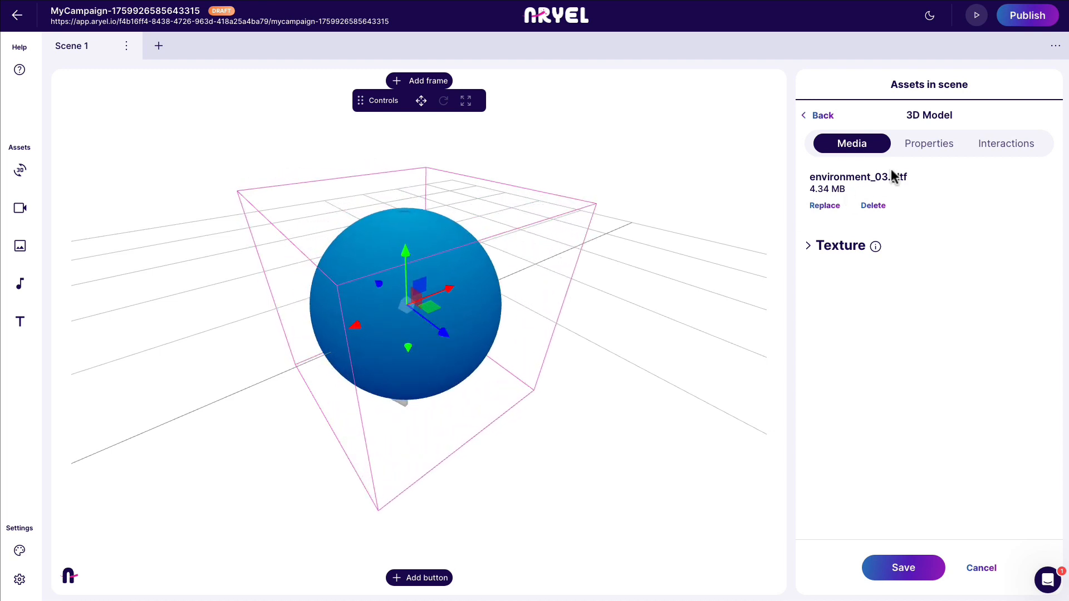
click(918, 153)
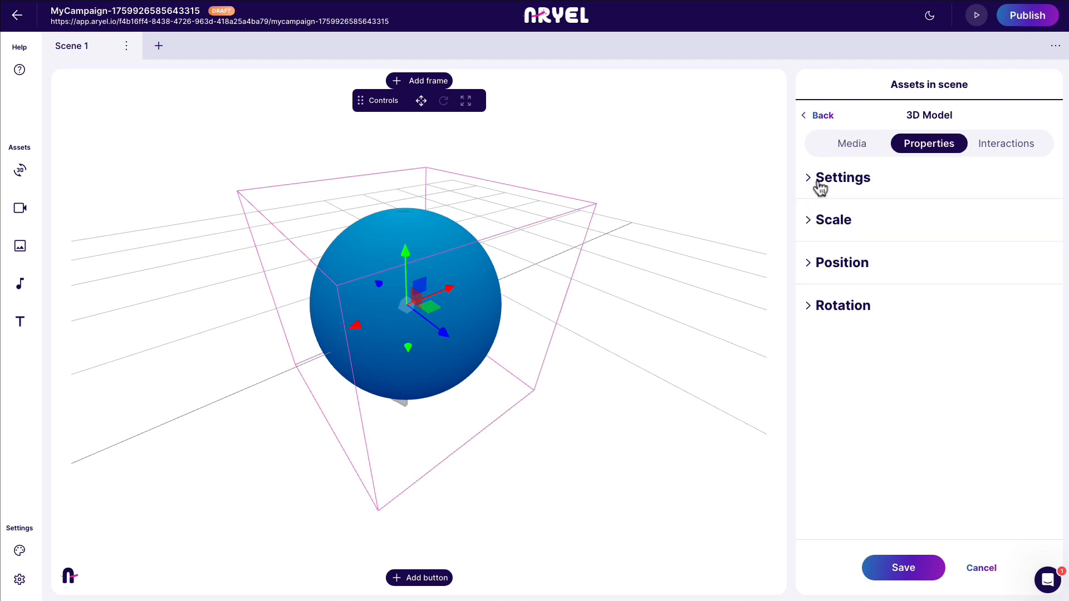
click(812, 228)
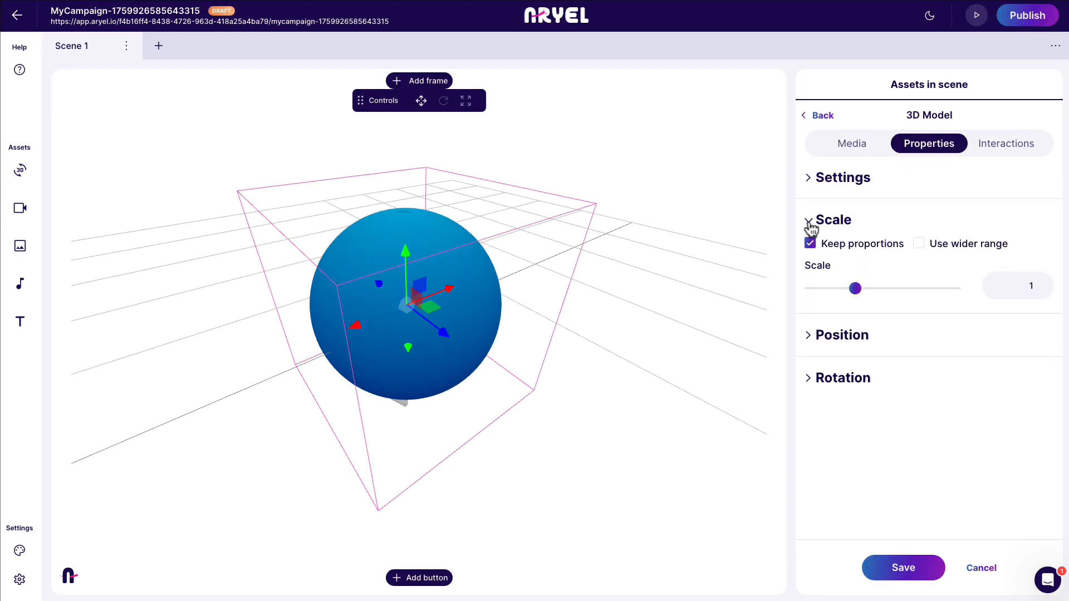
click(924, 248)
drag(822, 296, 868, 298)
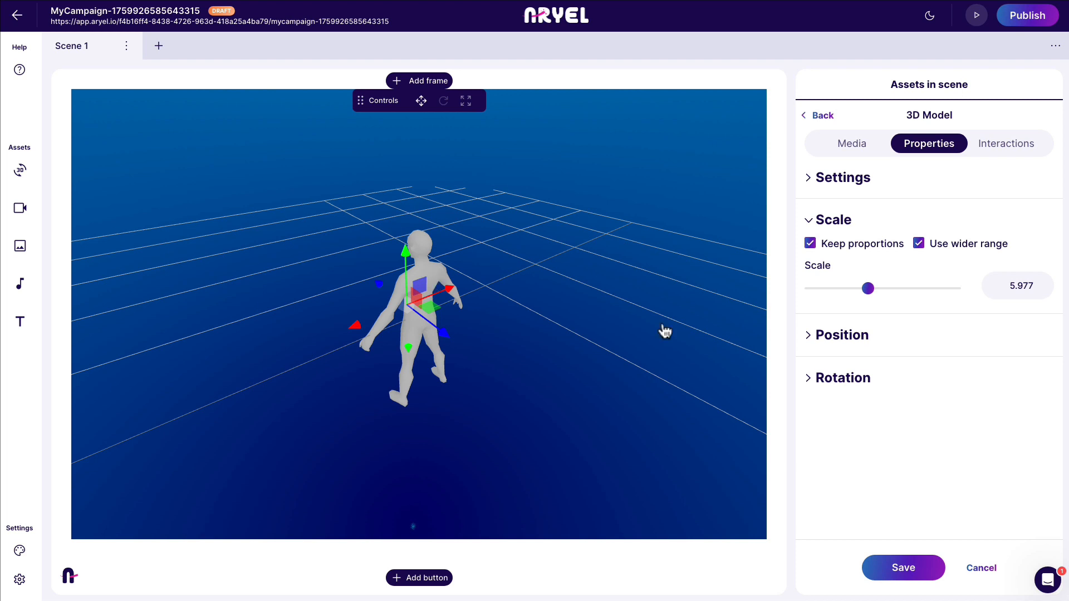
Replace the environment sphere's texture with the equirectangular fashion PNG image, applying the change to the original model in the media library
click(841, 153)
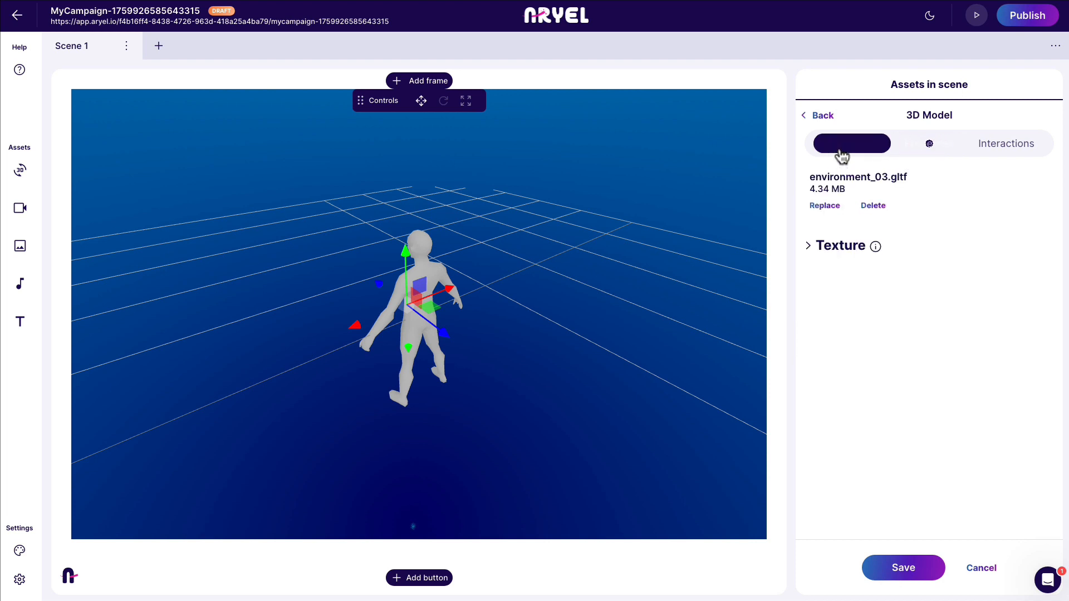
click(810, 251)
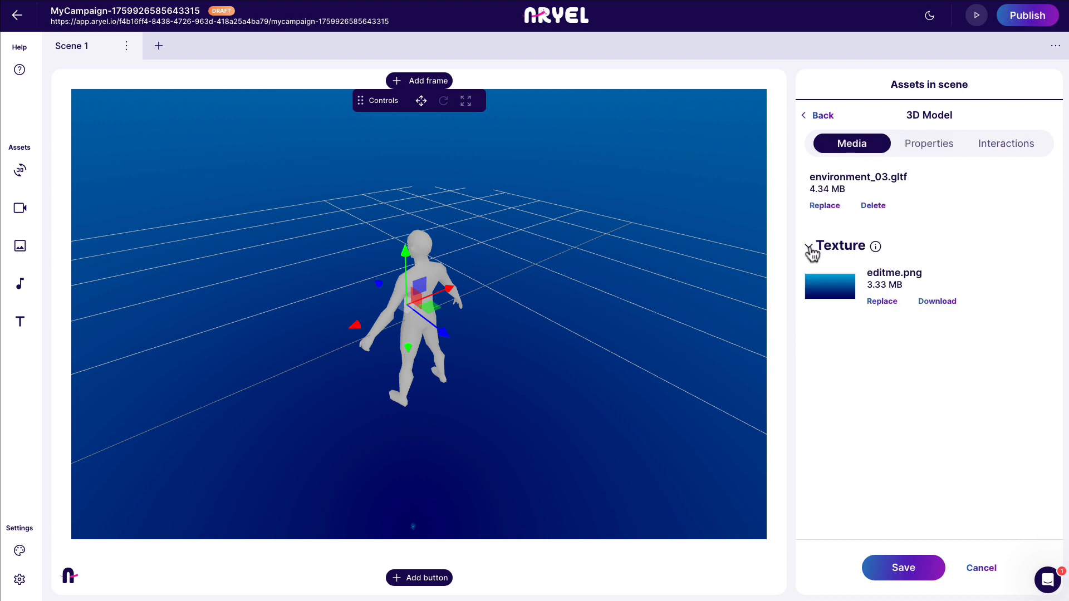
click(882, 303)
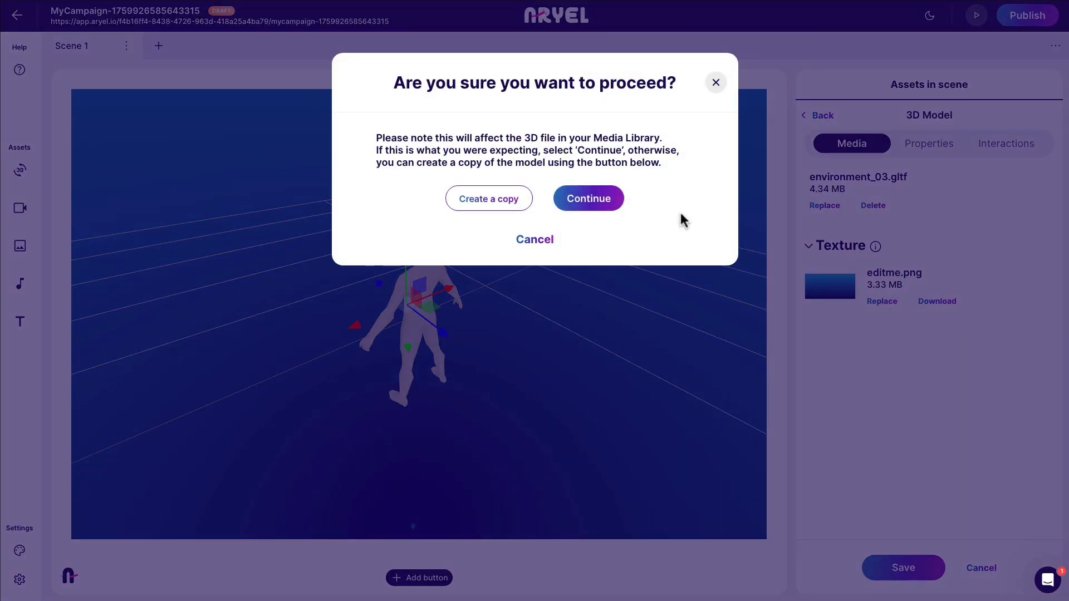
click(592, 199)
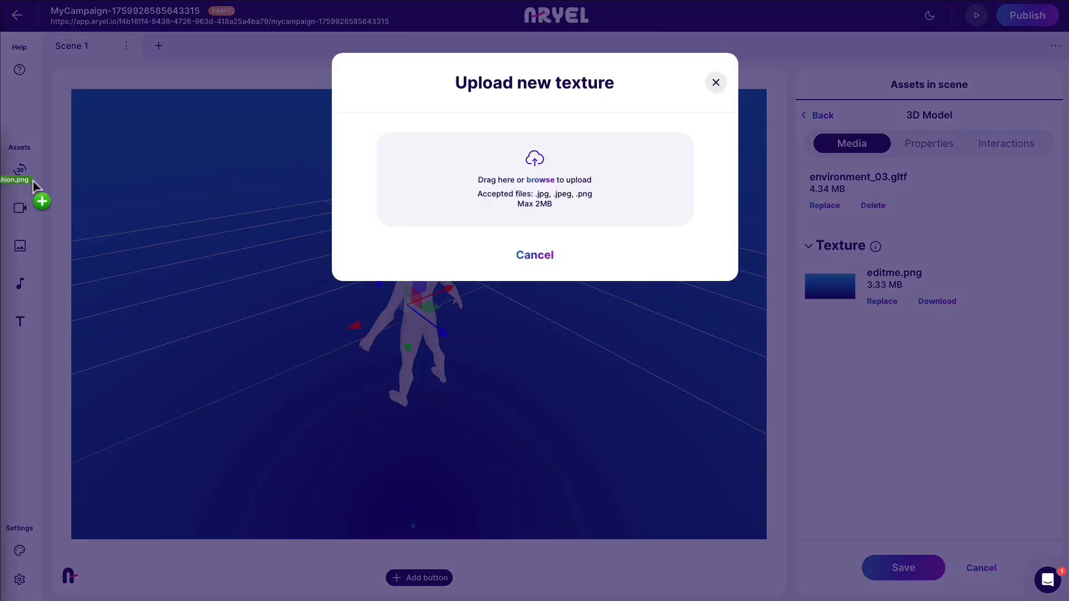
drag(28, 178, 570, 188)
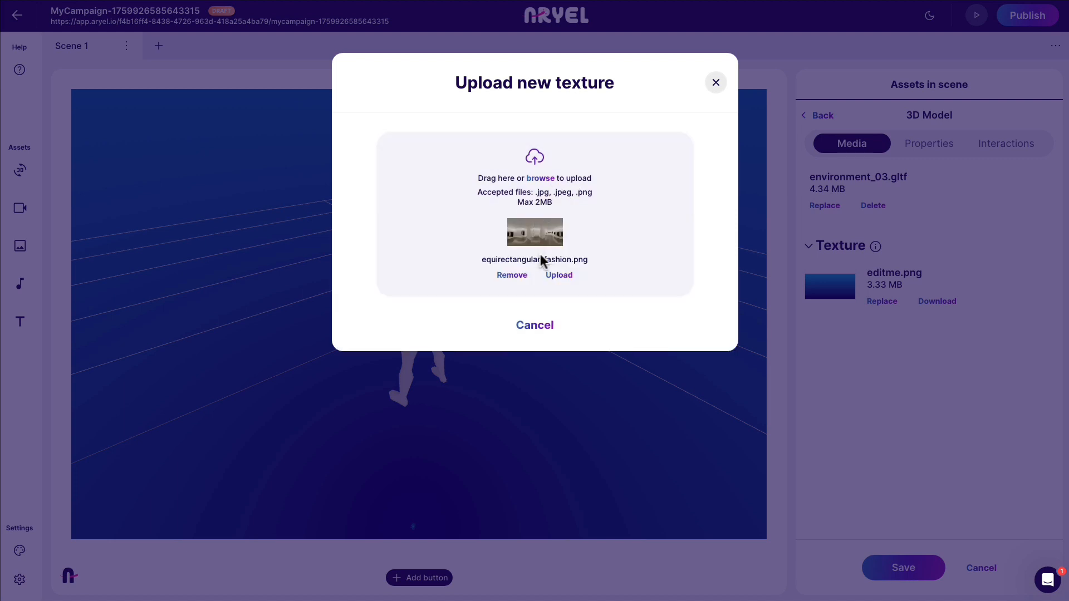
click(559, 275)
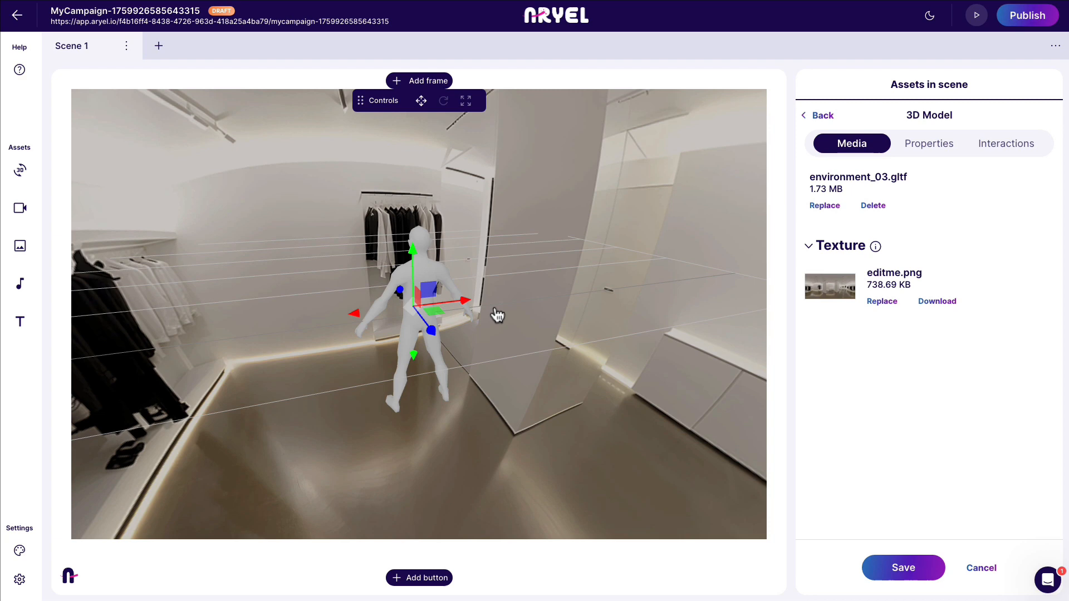
Add a video asset to the scene by uploading the file video_fashion.mp4
drag(496, 310, 584, 378)
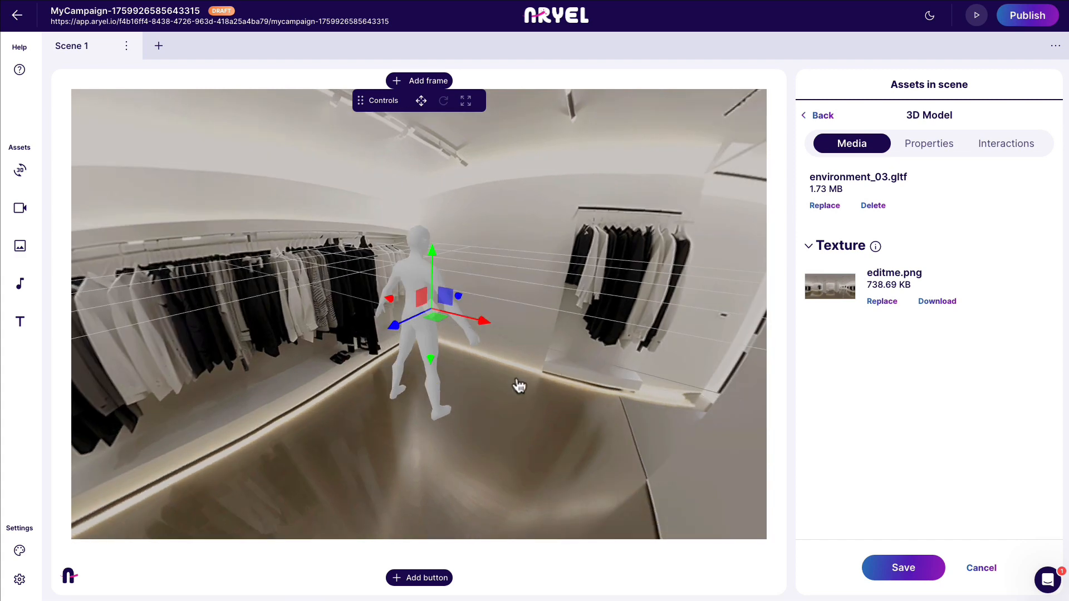
drag(493, 407, 507, 415)
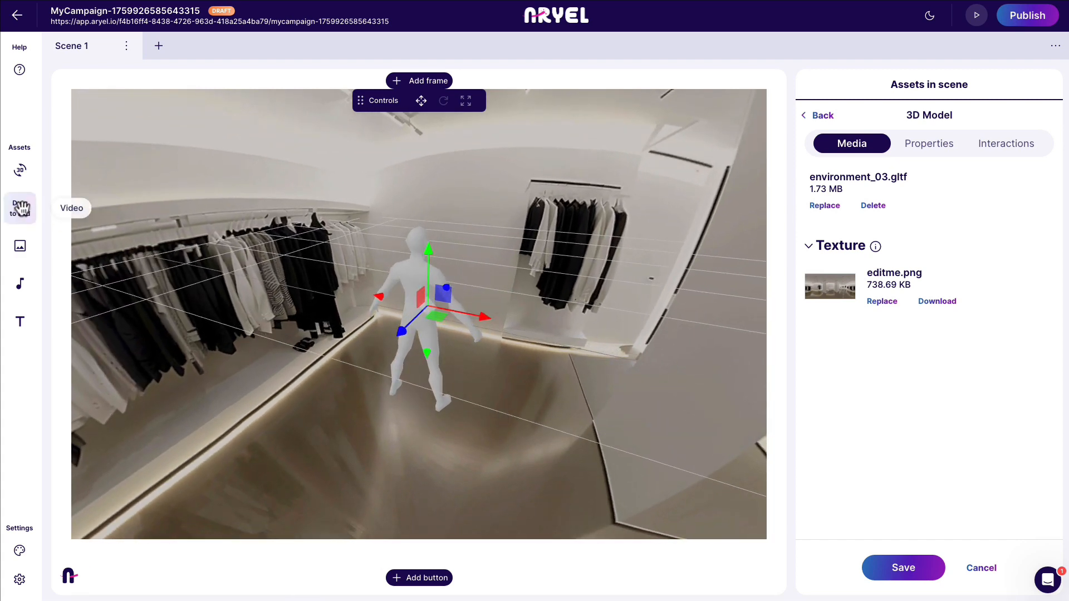
drag(21, 207, 457, 241)
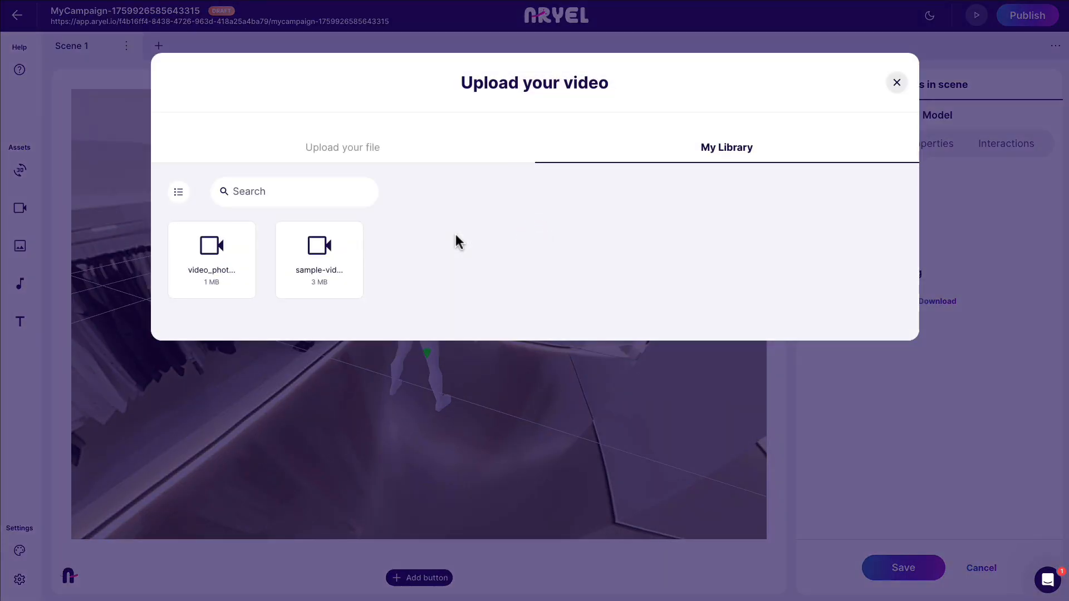
click(363, 151)
drag(364, 151, 543, 280)
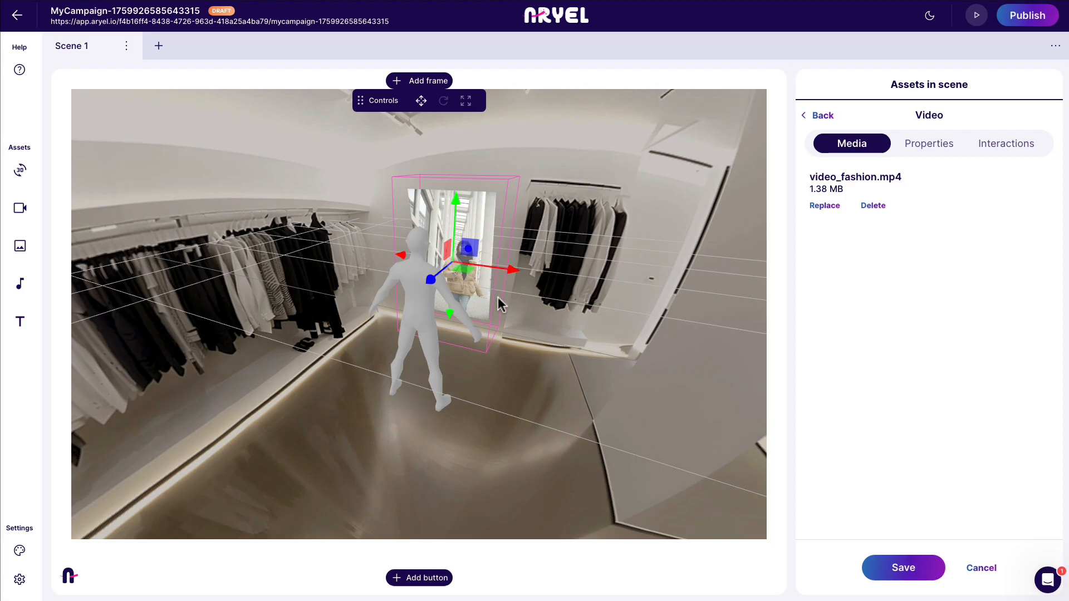
Move the fashion video farther back along its depth axis, away from the mannequin
mouse_move(496, 327)
mouse_down()
mouse_move(484, 342)
mouse_move(483, 332)
mouse_up()
click(482, 333)
click(452, 282)
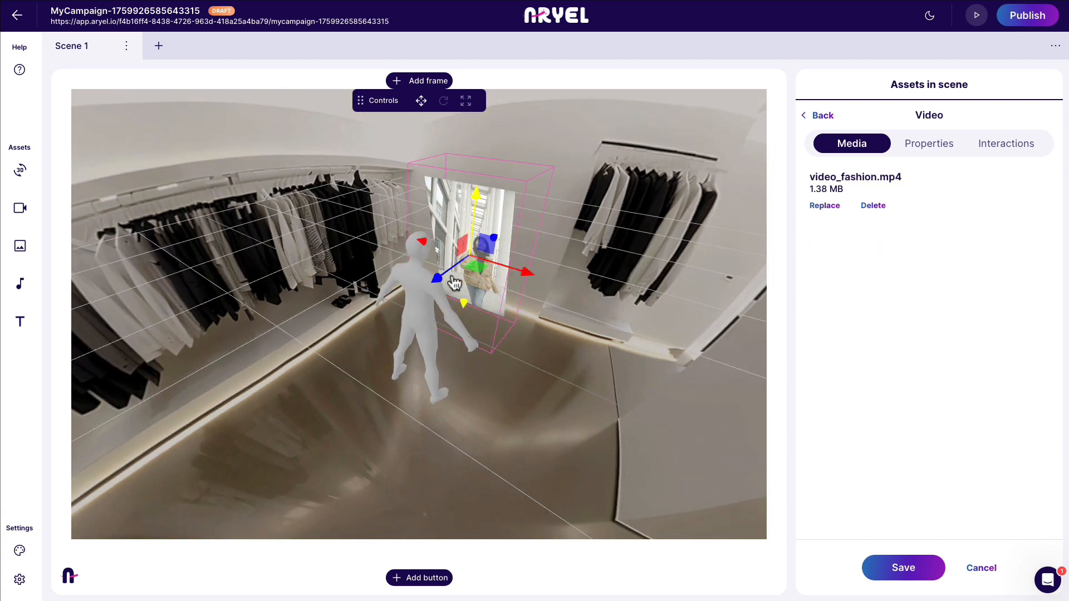
drag(448, 284, 468, 262)
Enlarge the fashion video proportionally to a scale of 1.2
click(927, 153)
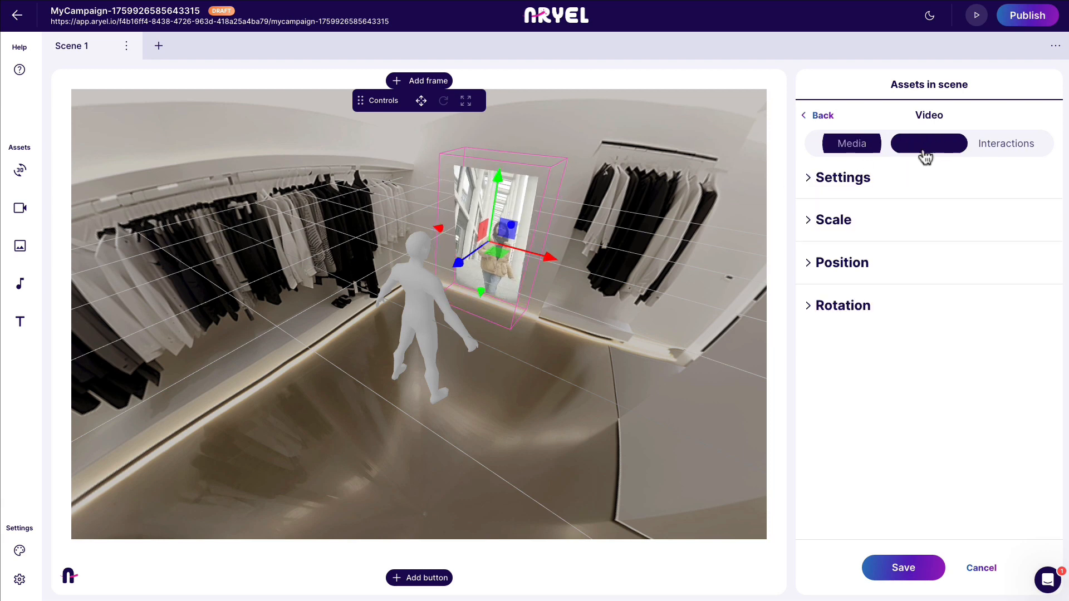
click(812, 222)
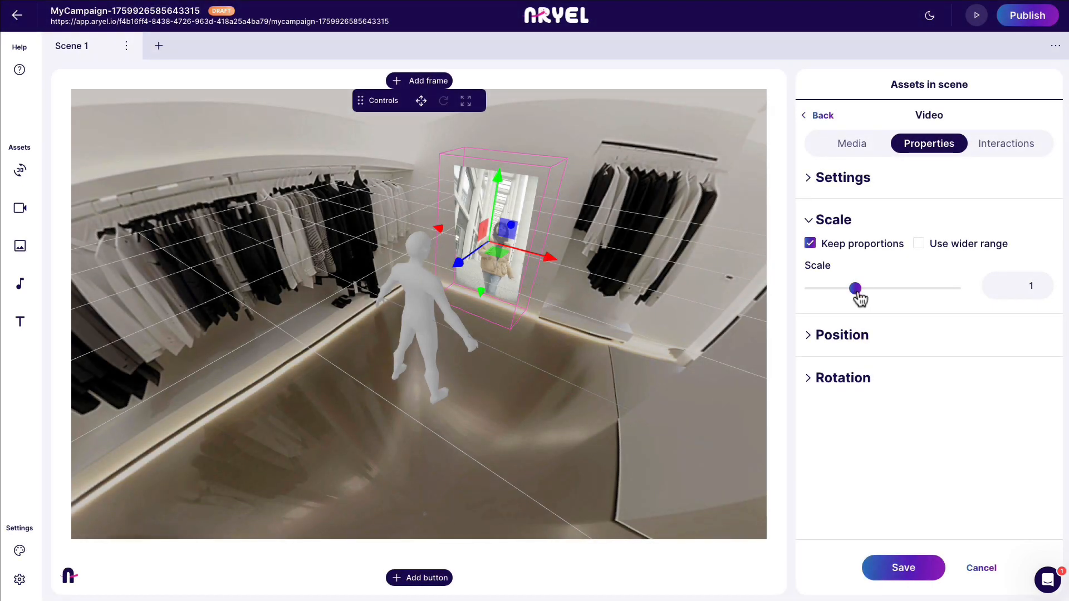
drag(858, 293, 866, 294)
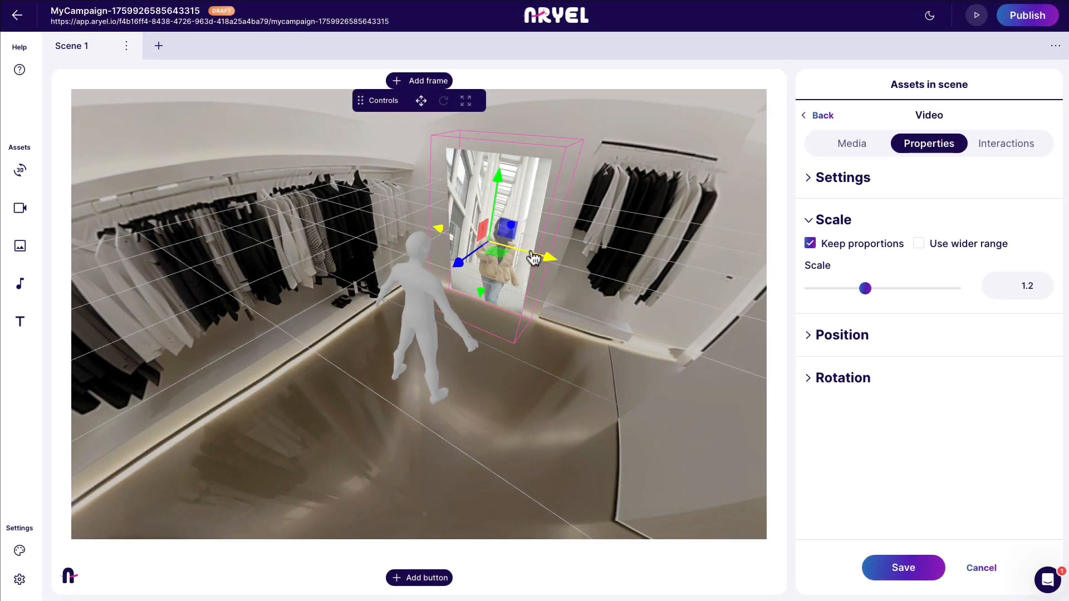
Try repositioning the fashion video sideways toward the clothes rack and nearer to or farther from the mannequin along its depth axis
drag(533, 259, 642, 358)
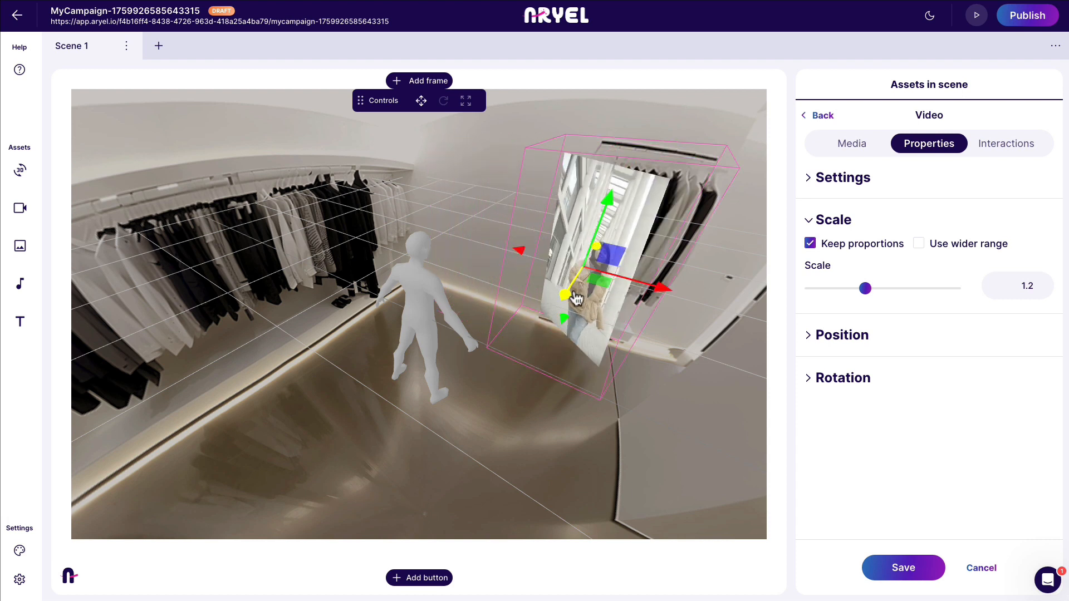
drag(574, 296, 501, 374)
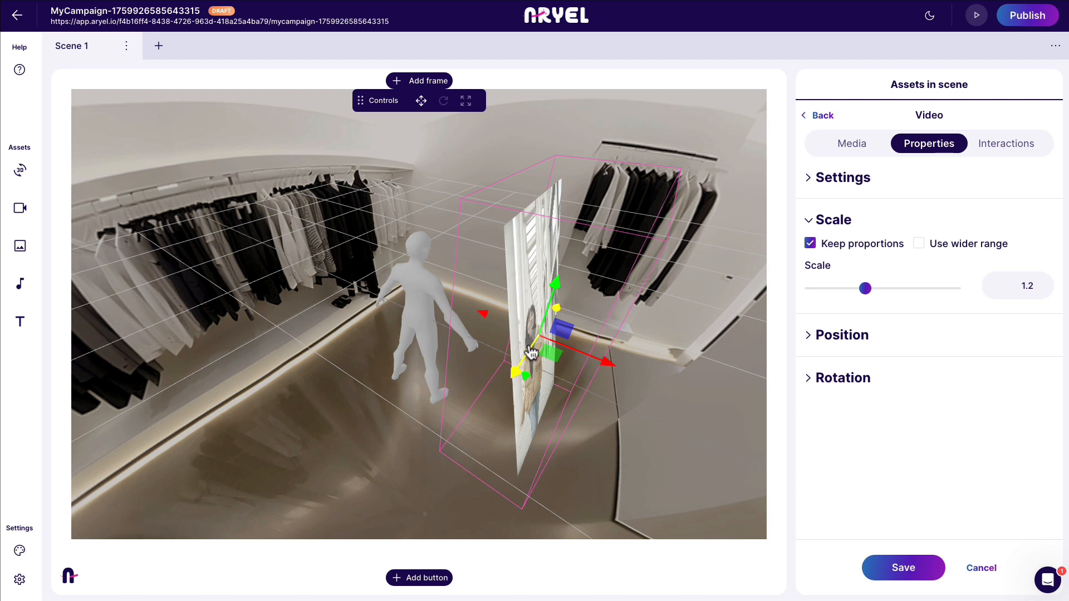
drag(529, 358, 557, 316)
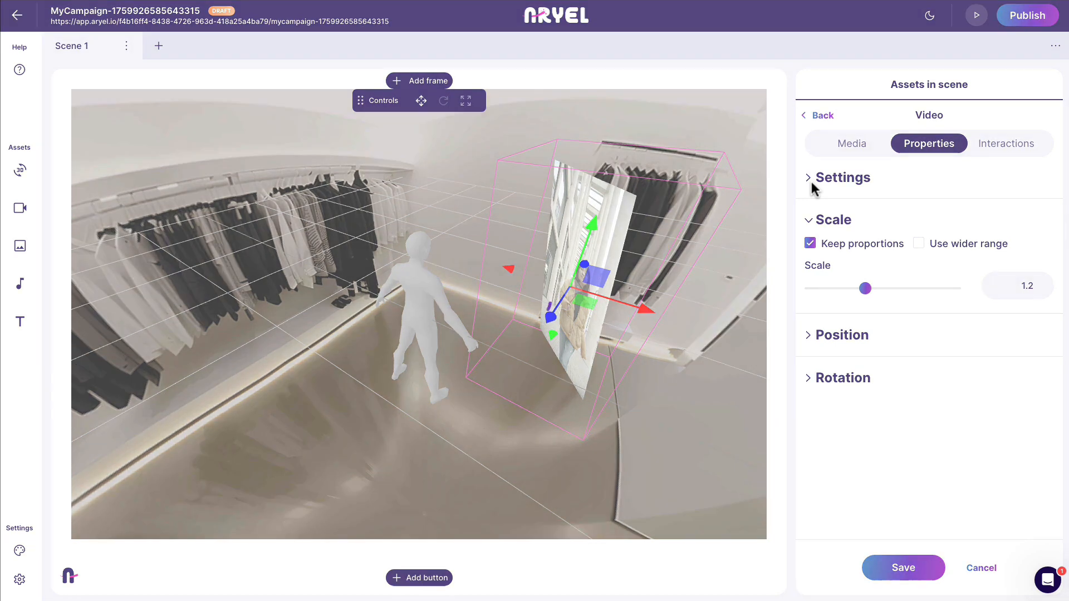
Turn off Look at user for the fashion video and move it back to the wall between the two clothes racks
click(811, 181)
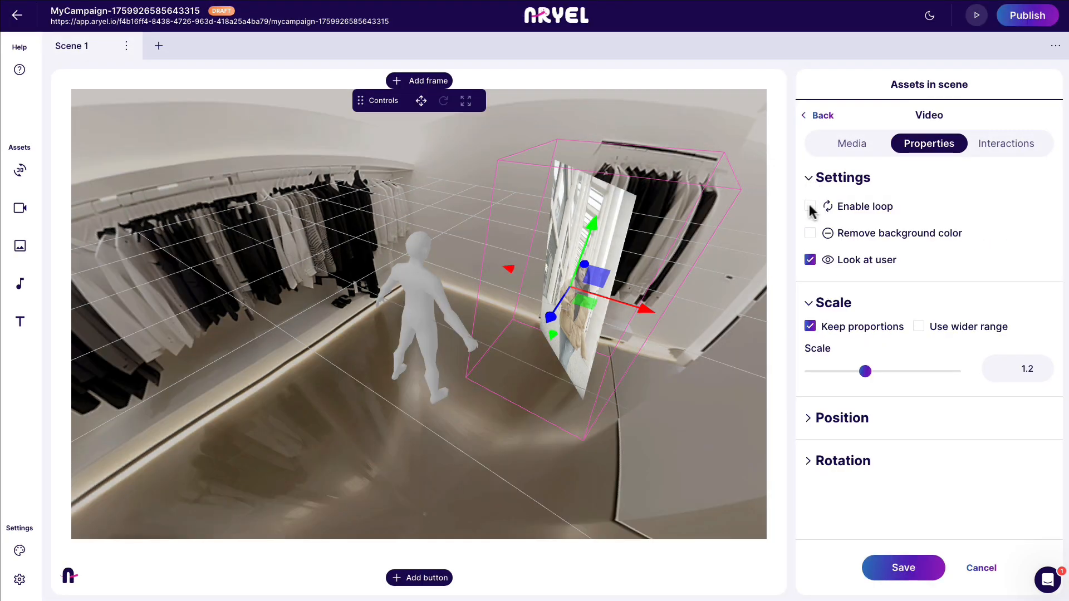
click(811, 260)
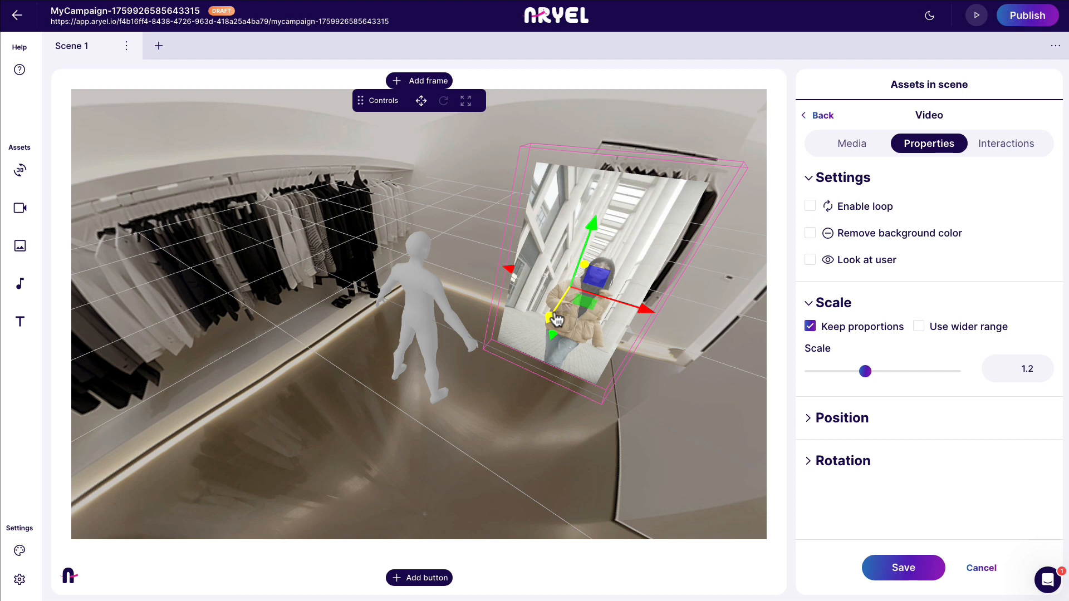
drag(557, 318, 574, 279)
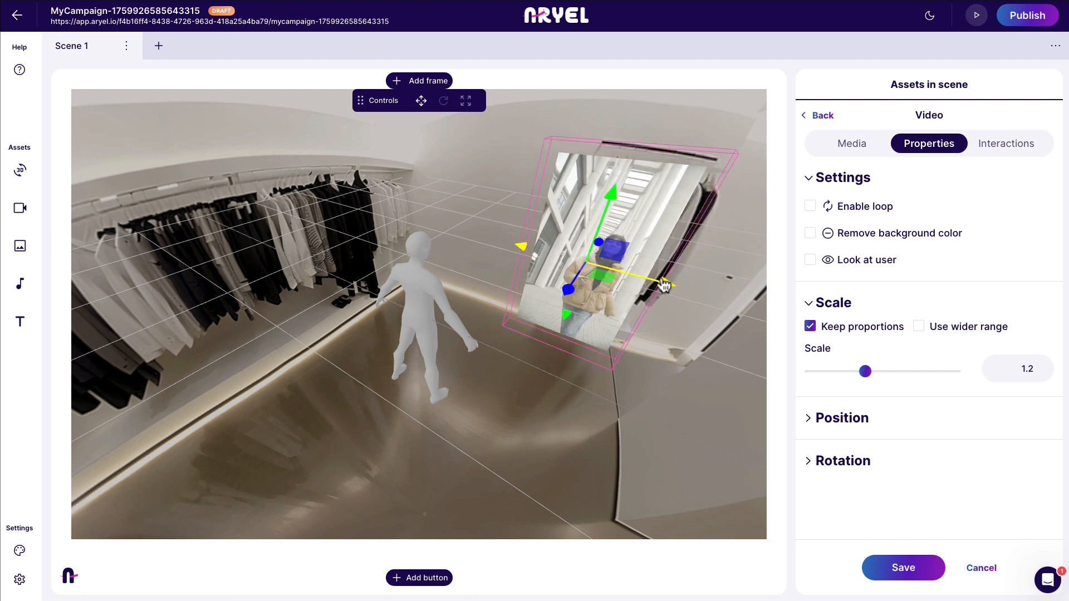
drag(664, 285, 552, 272)
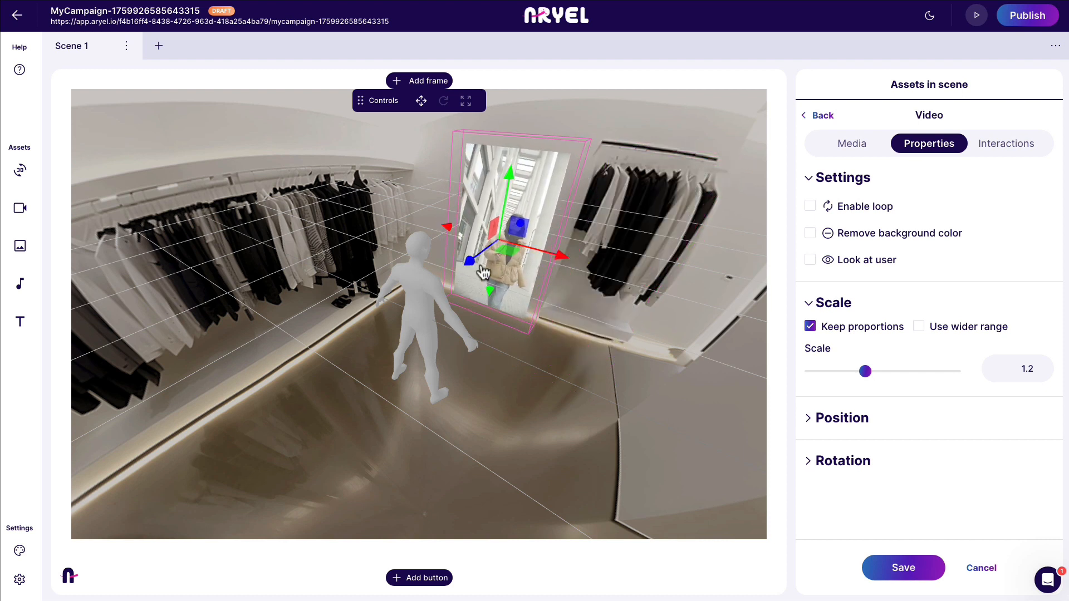
drag(471, 265, 486, 255)
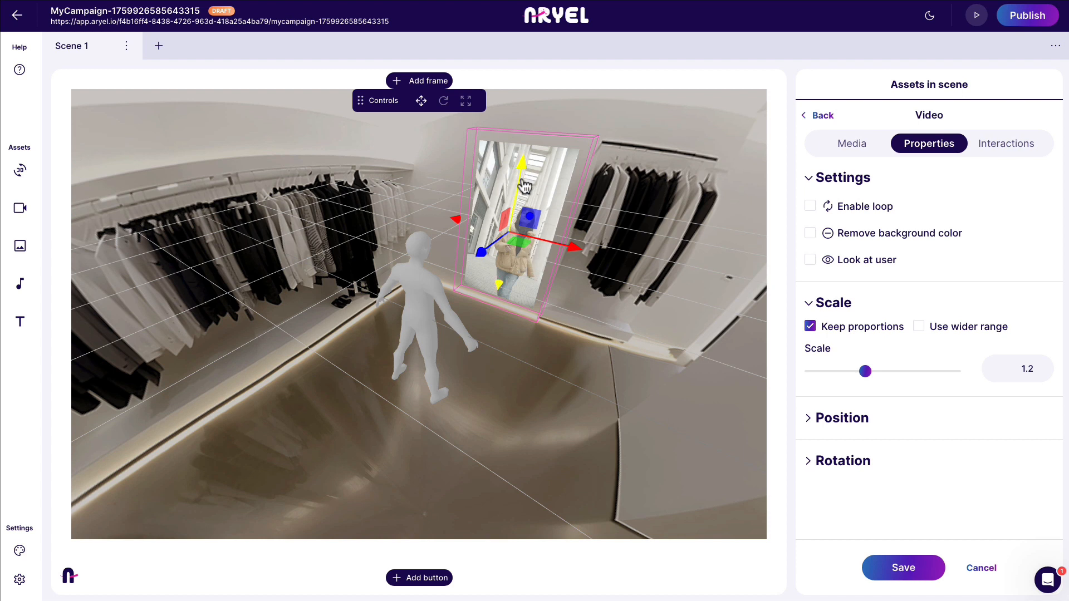
Add an interaction to the video with Scene initialization as starting event, Play video as result and video_fashion.mp4 as target
click(1006, 145)
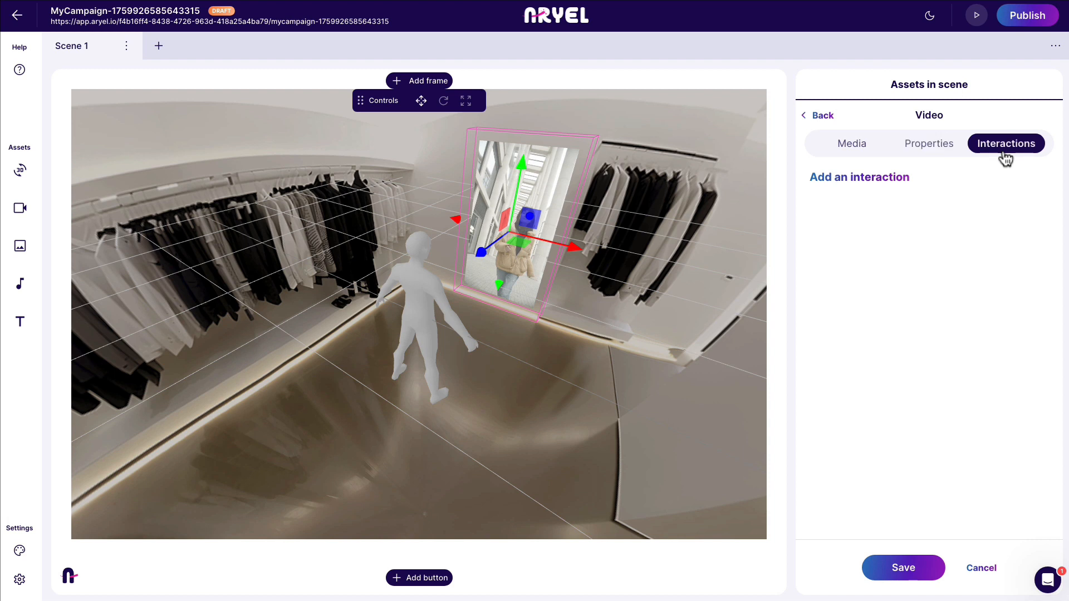
click(862, 186)
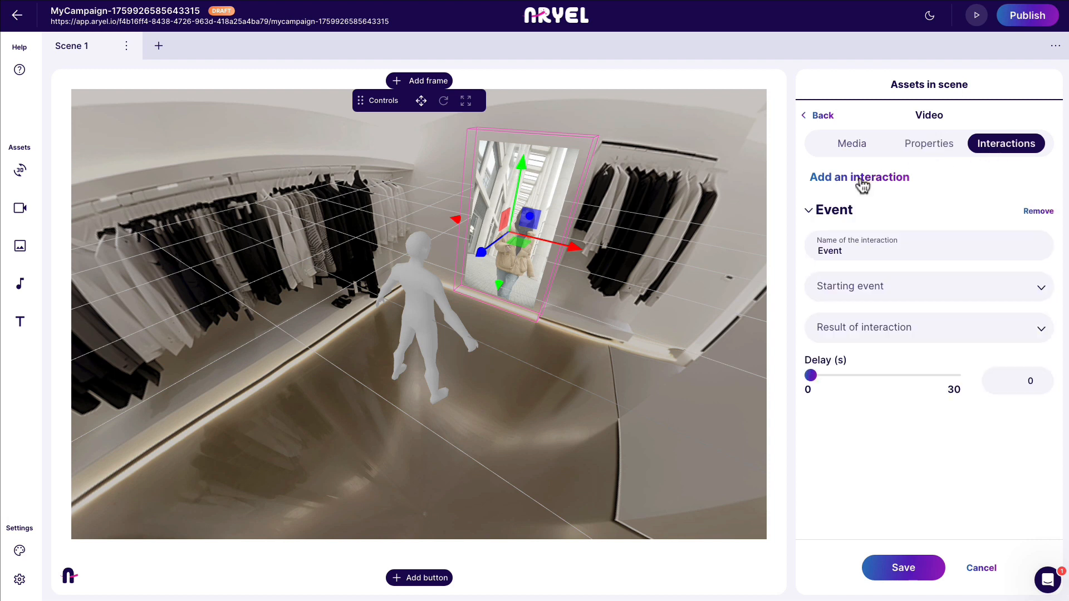
click(887, 301)
scroll(884, 372, down, 1)
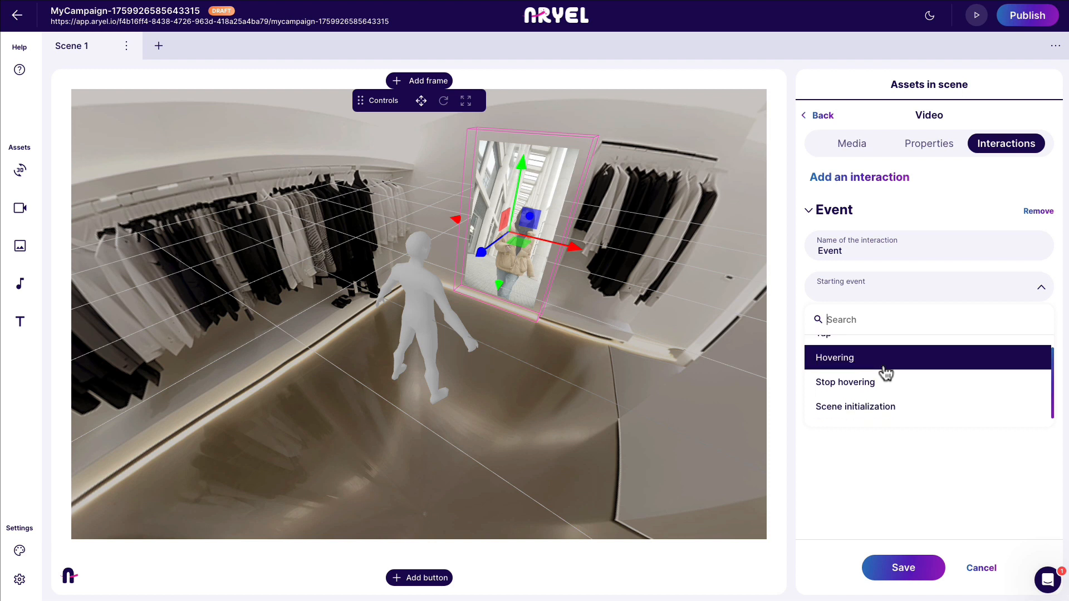
click(894, 411)
click(924, 339)
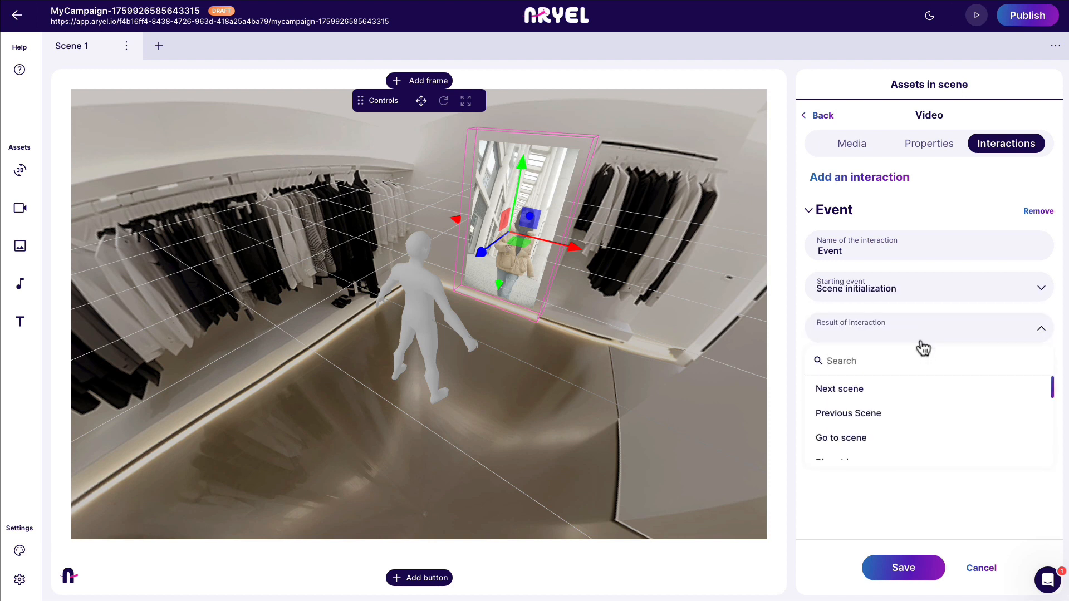
scroll(899, 412, down, 2)
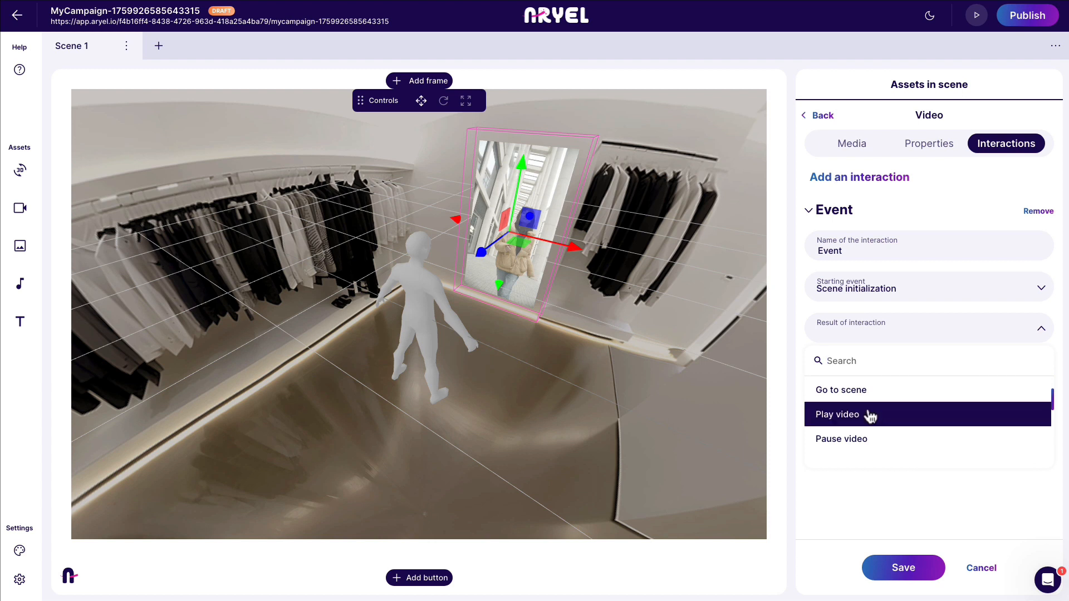
click(871, 417)
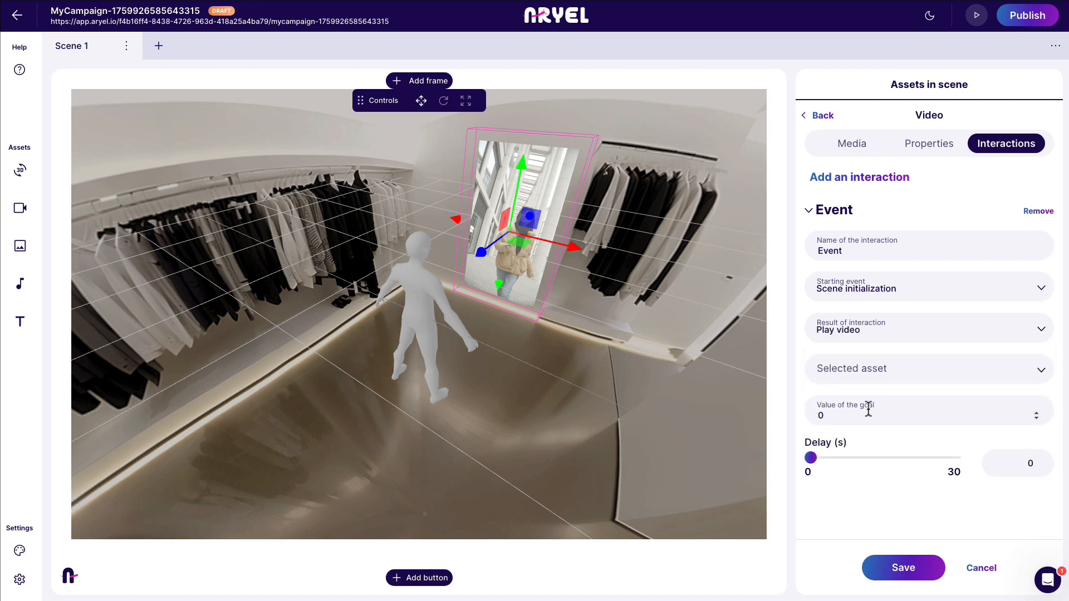
click(914, 371)
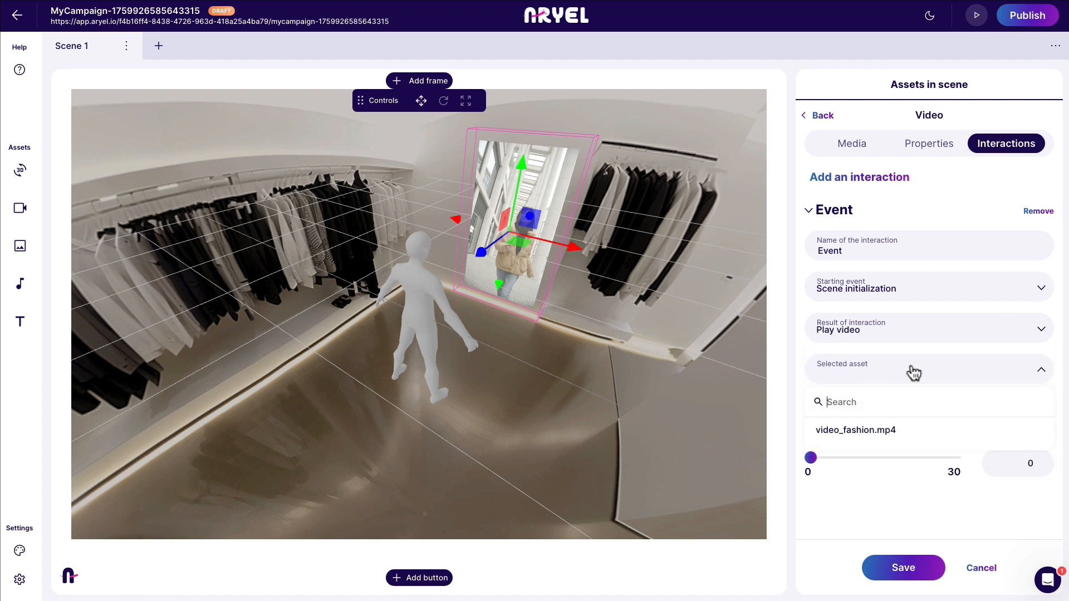
click(863, 435)
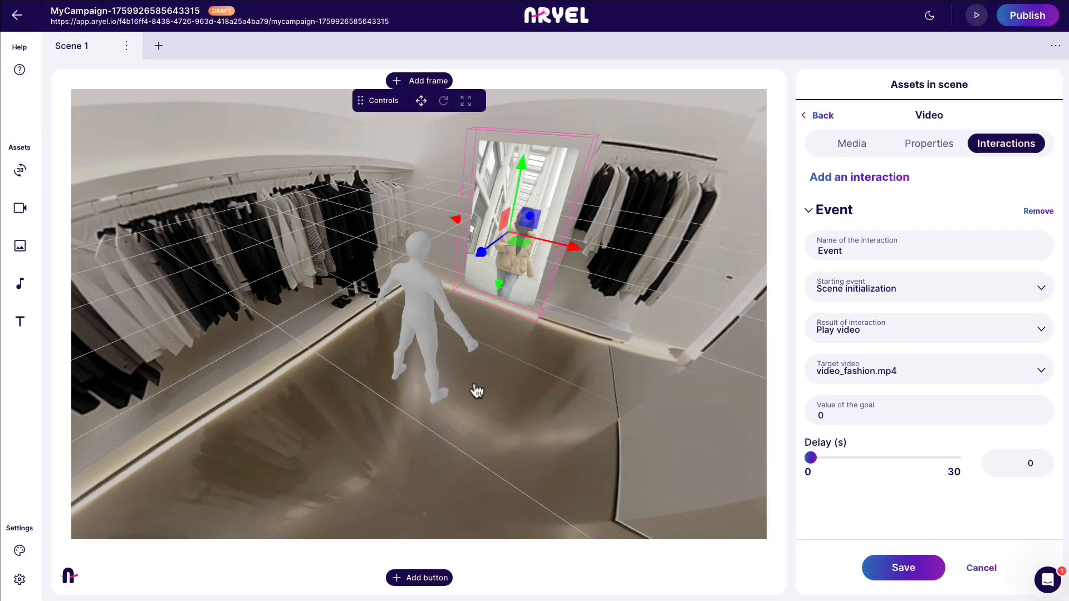
Show the list of overlay and AR assets in the AR Link in Bio - Brand scene
drag(456, 383, 478, 388)
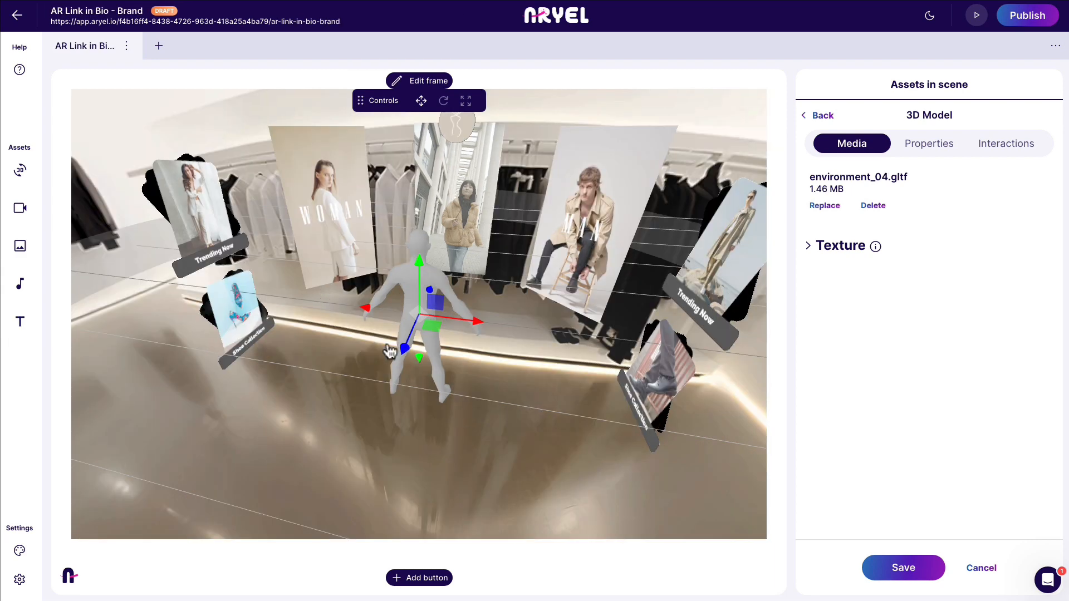
drag(469, 407, 477, 408)
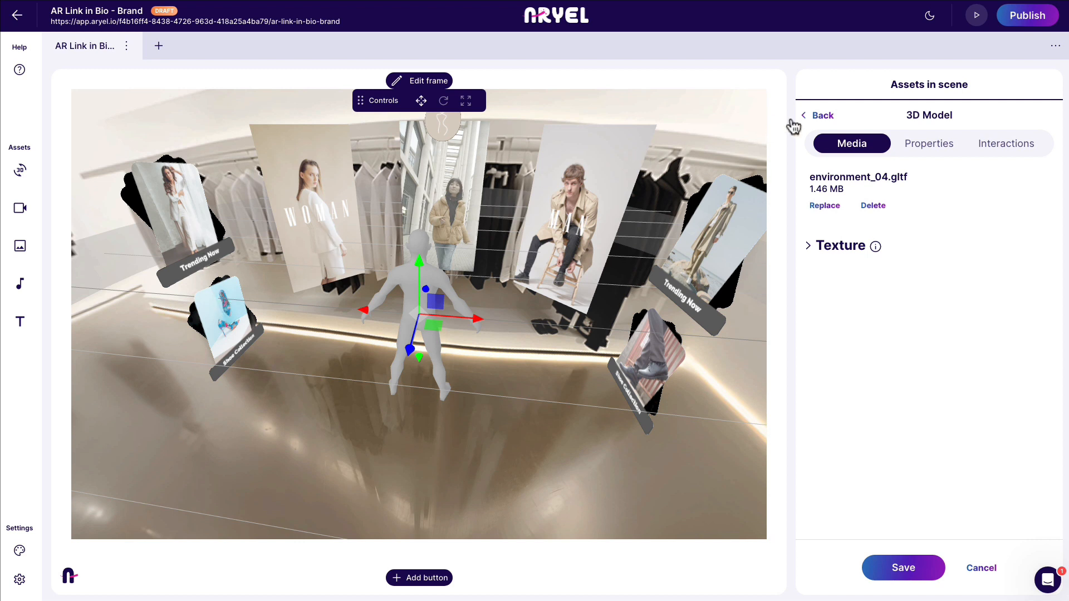
click(818, 116)
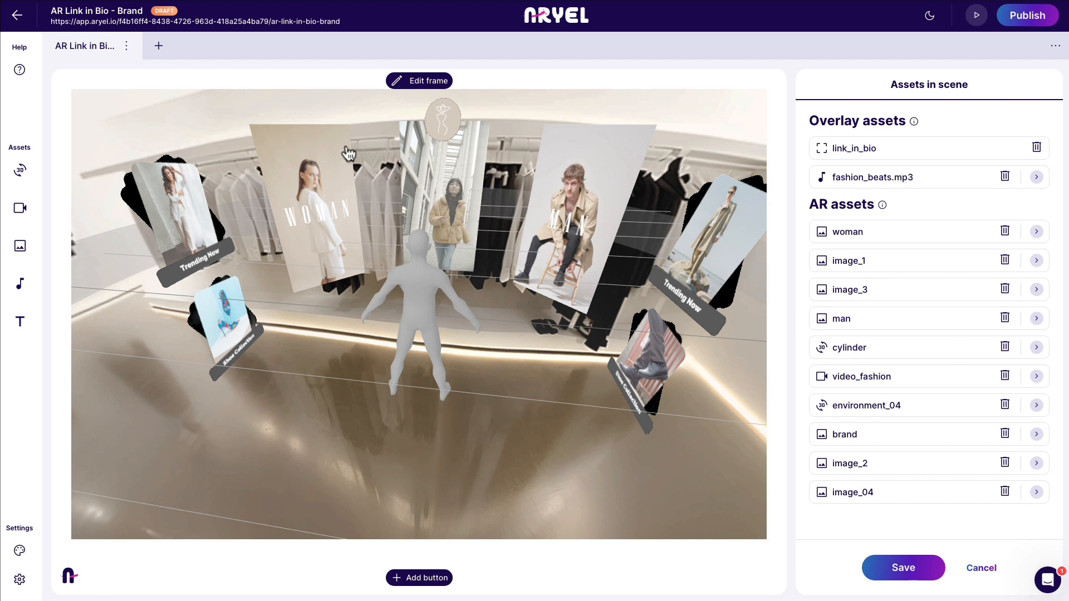
Add an interaction to the woman image with Tap as its starting event
click(316, 202)
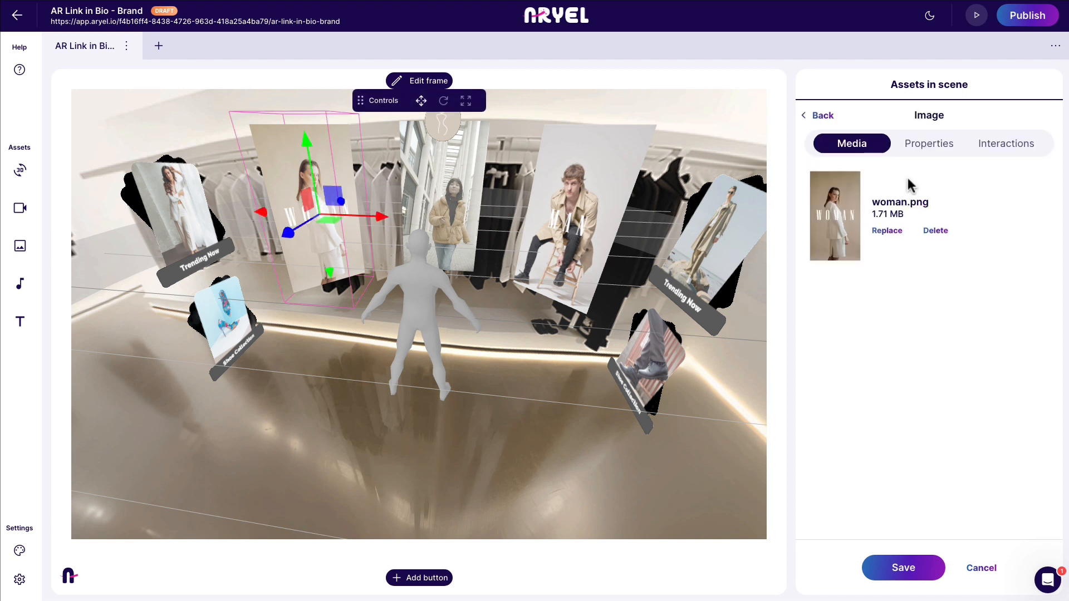
click(1005, 145)
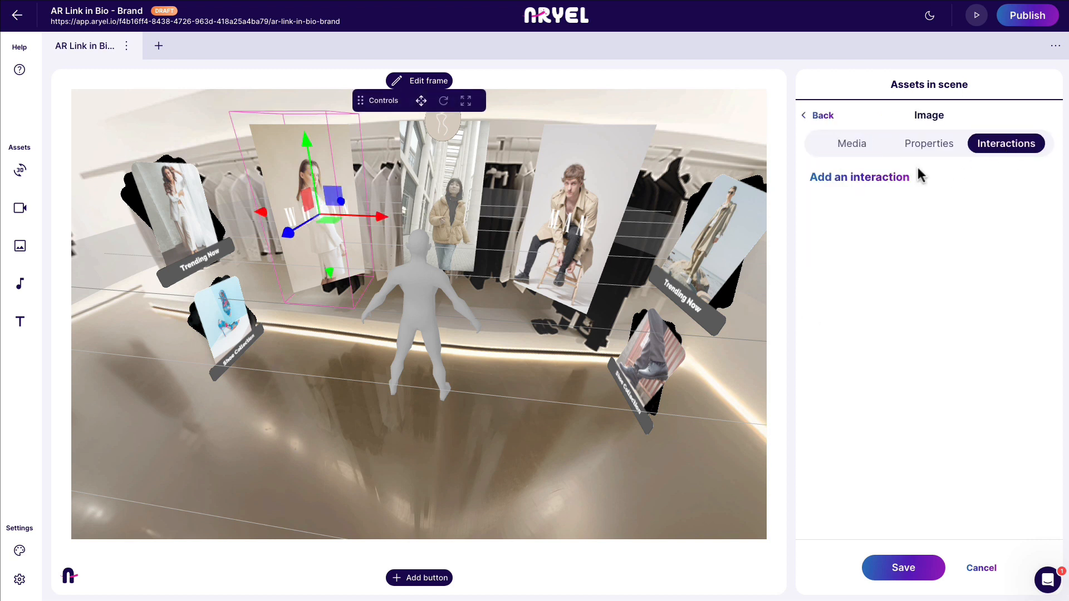
click(869, 183)
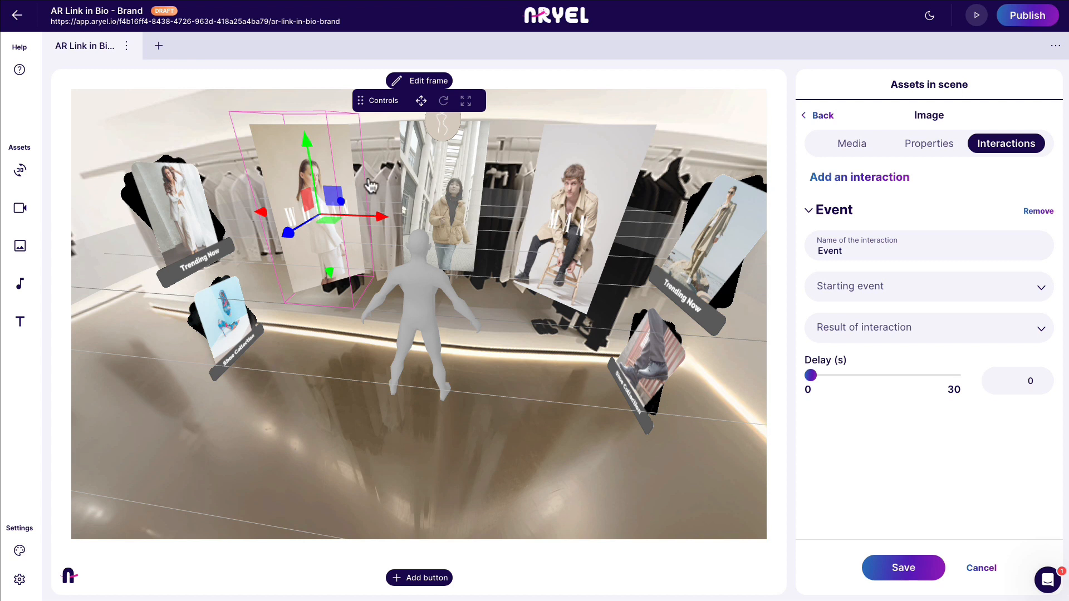
click(914, 292)
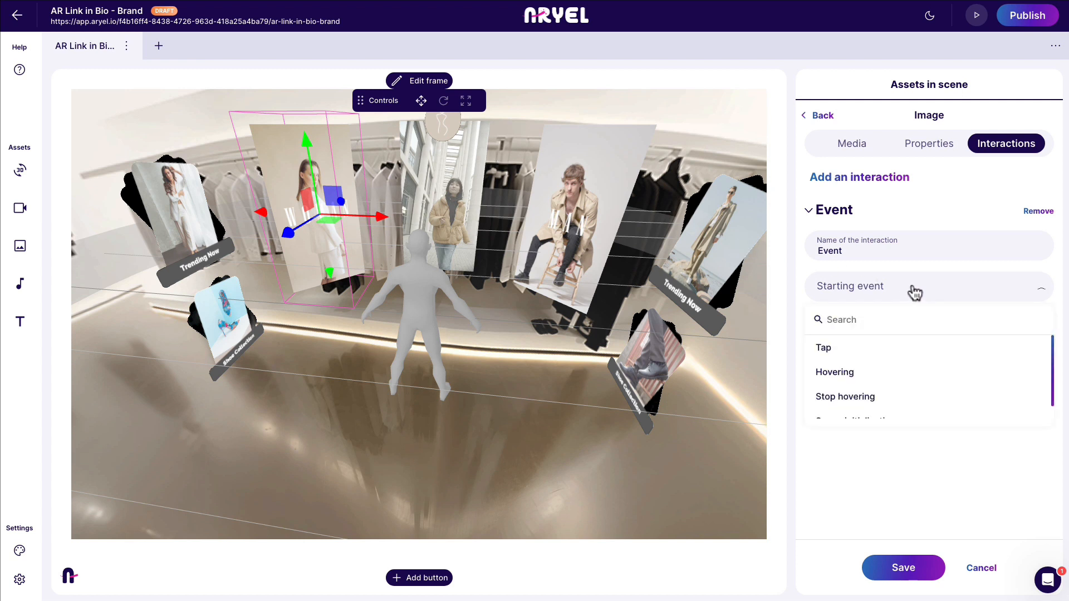
click(880, 355)
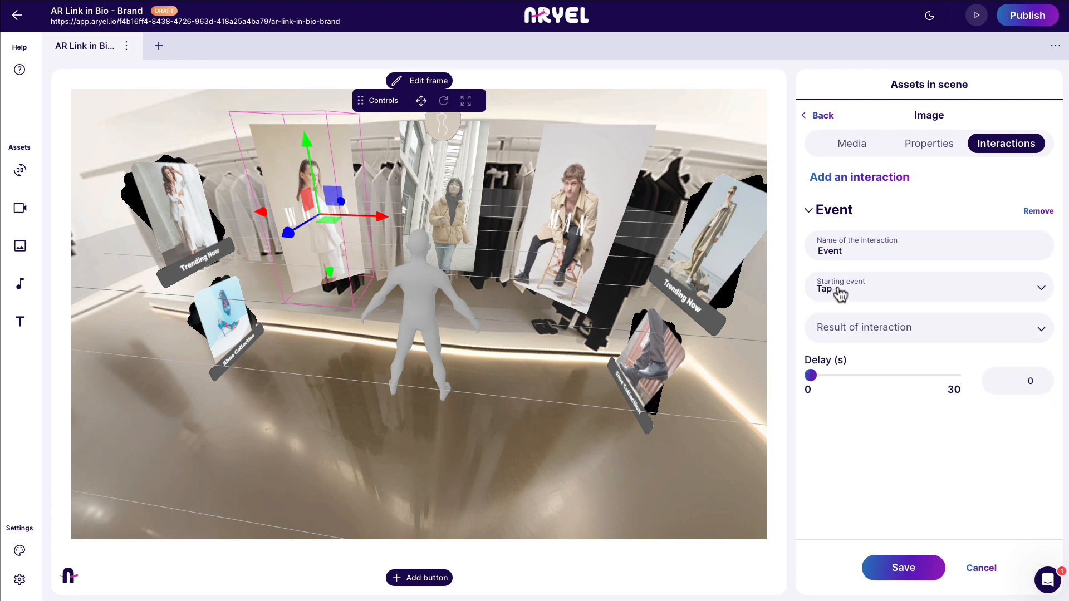
Set the result of the woman image's tap interaction to Go to link
click(914, 333)
scroll(901, 405, down, 1)
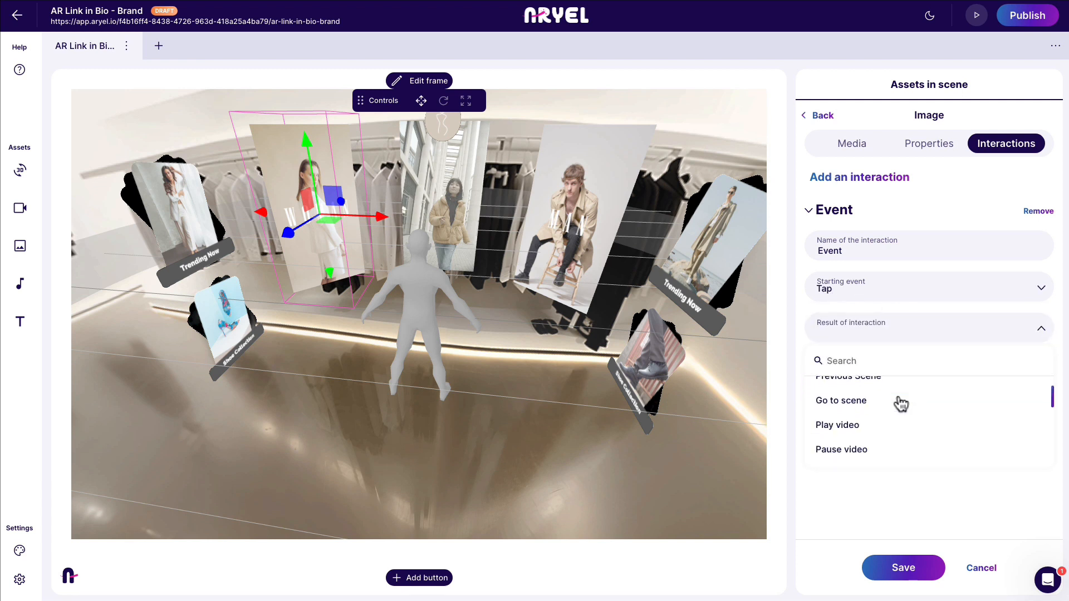
scroll(908, 421, down, 2)
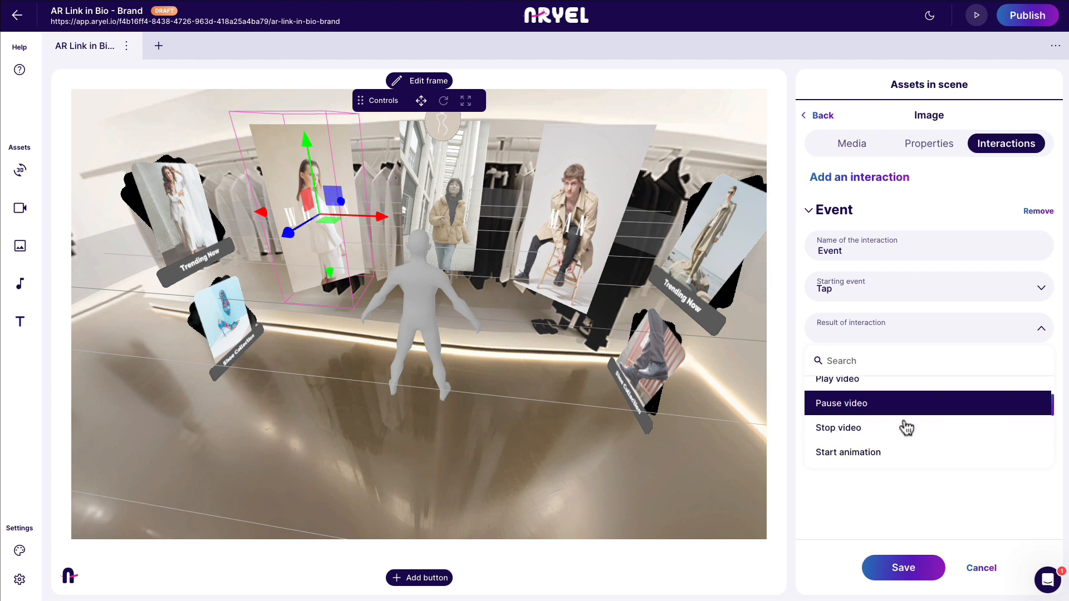
scroll(906, 428, down, 6)
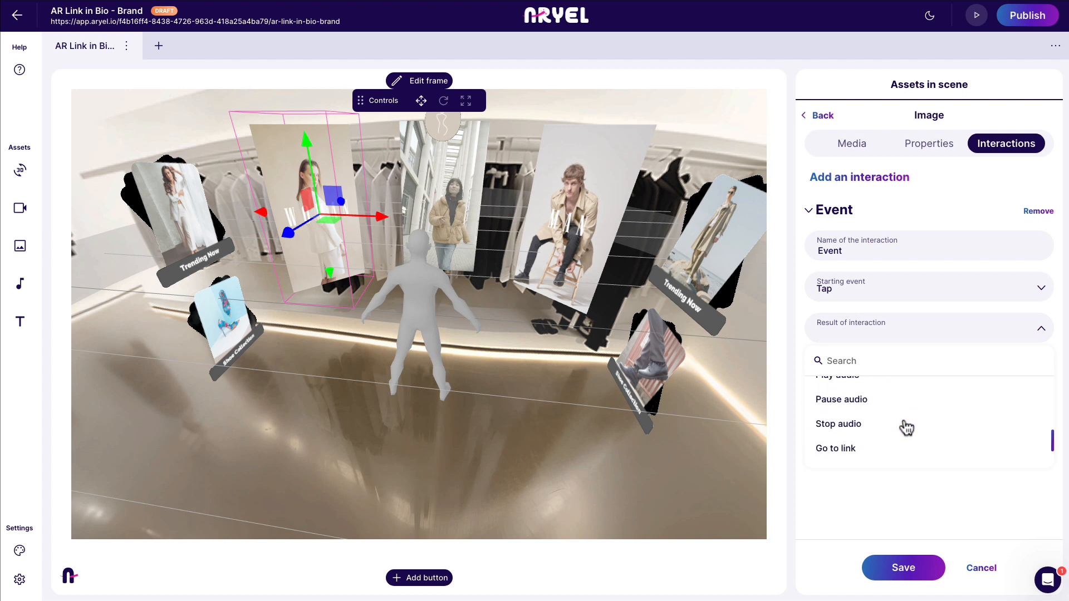
click(879, 449)
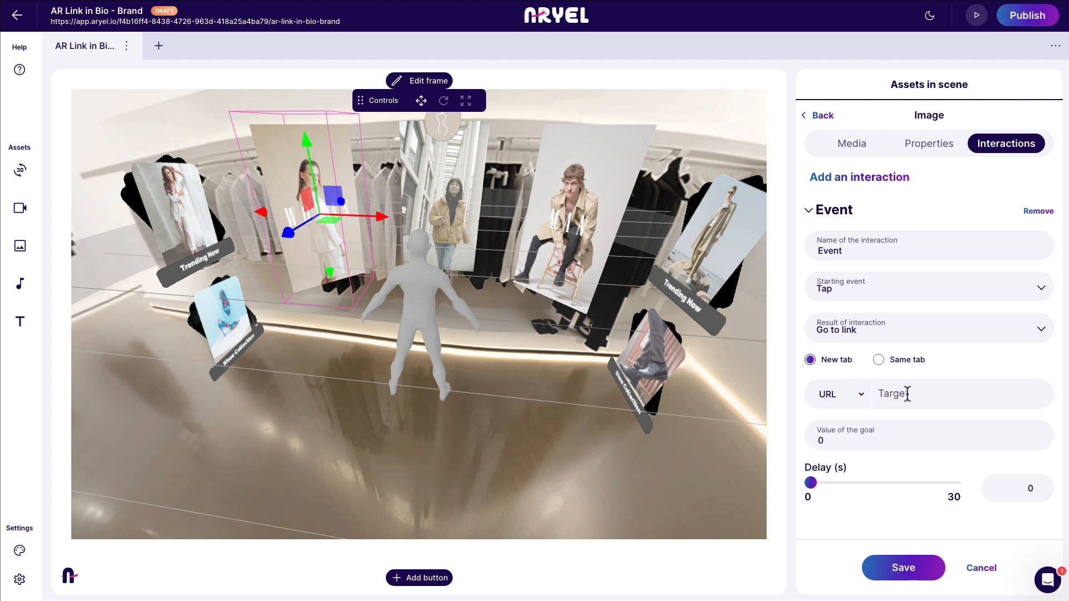
Change the result of the woman image's tap interaction to Next scene and save the campaign
click(929, 330)
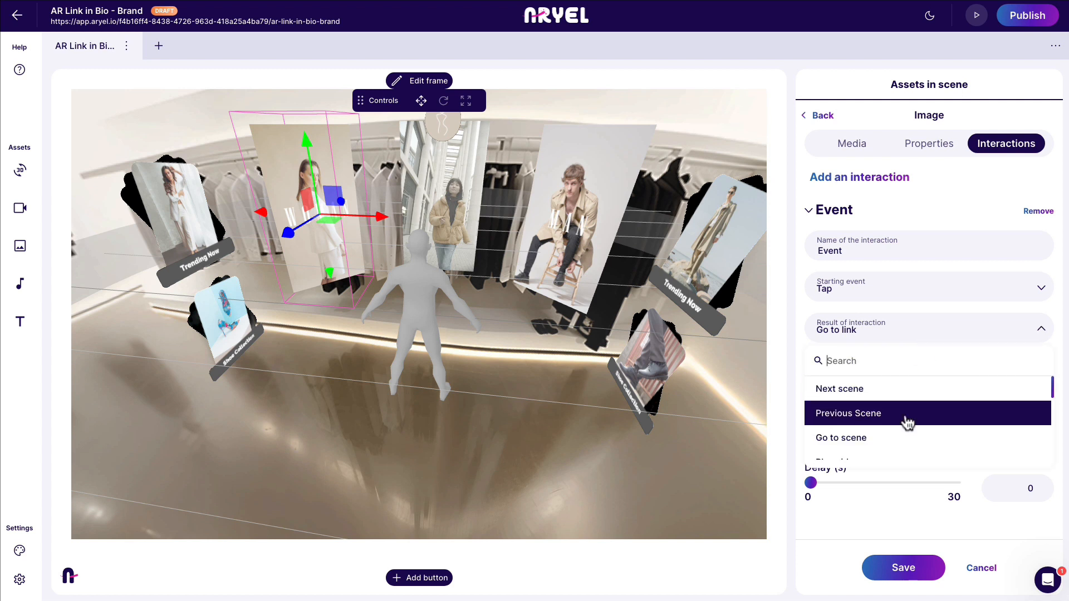
click(872, 390)
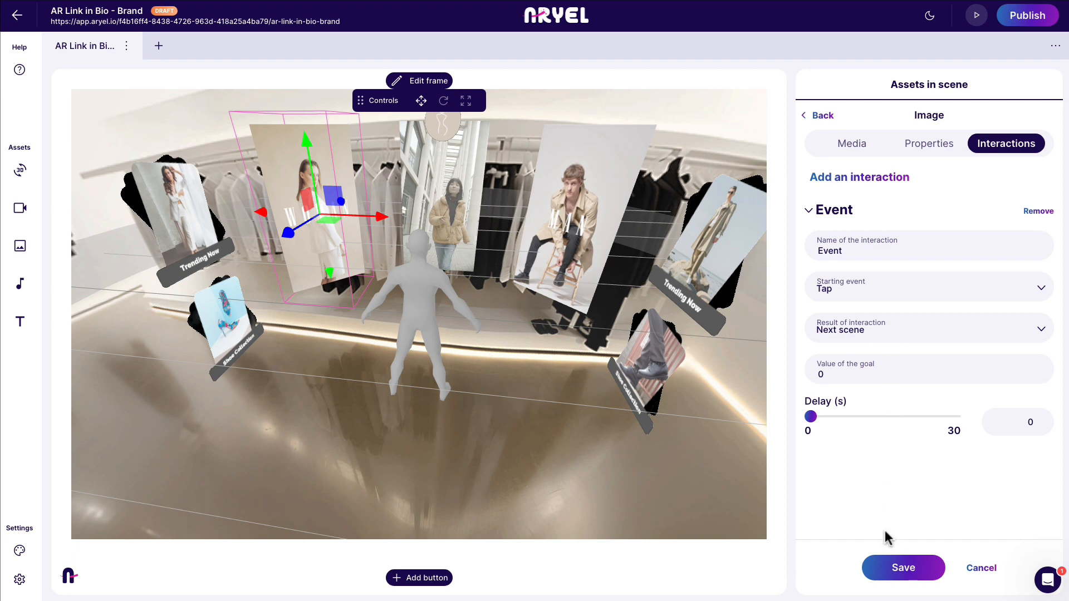
click(899, 568)
Add a second, empty scene to the campaign and open it
click(159, 48)
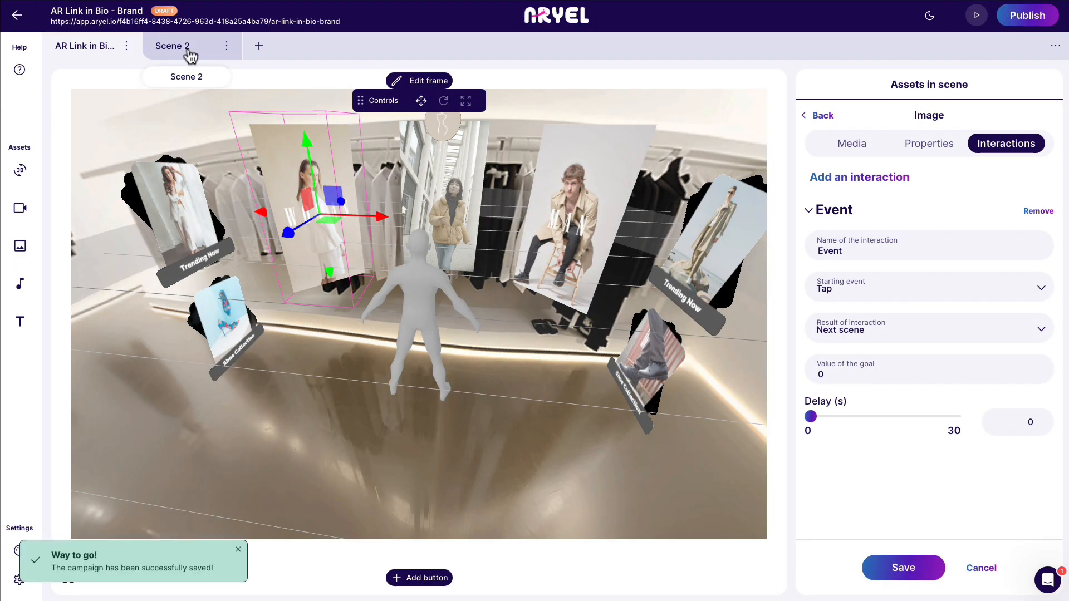
click(184, 51)
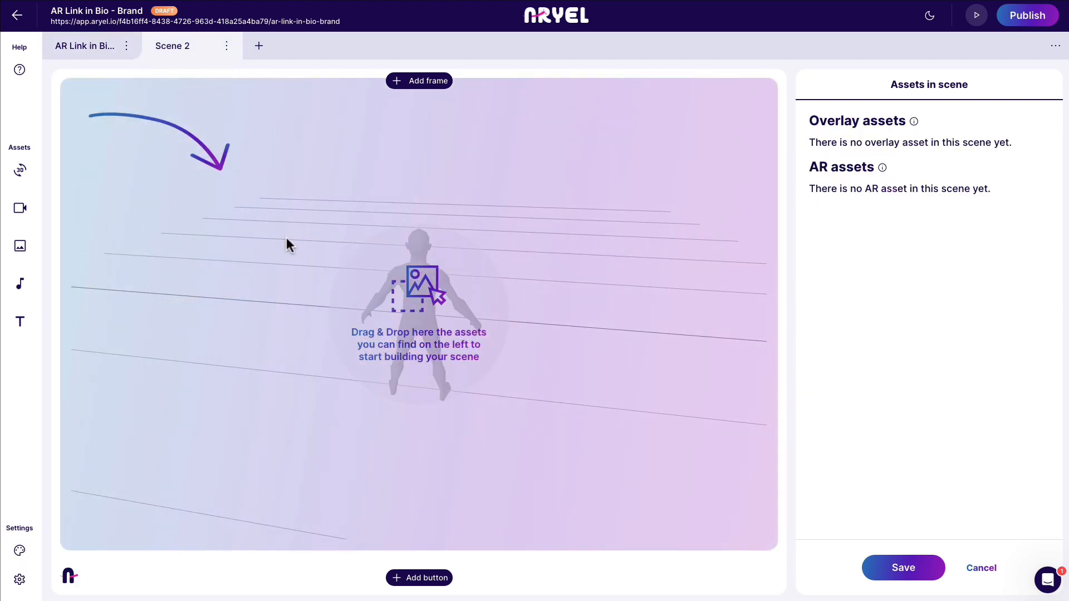
Delete the empty Scene 2, then duplicate the original fashion-store scene as the second scene and open the duplicate
click(227, 48)
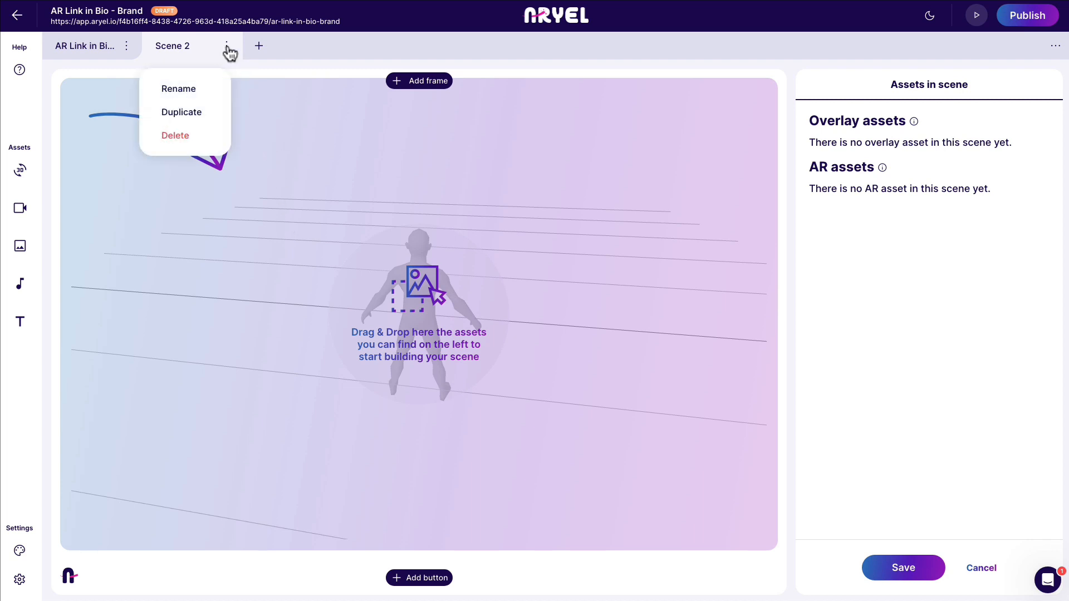
click(180, 135)
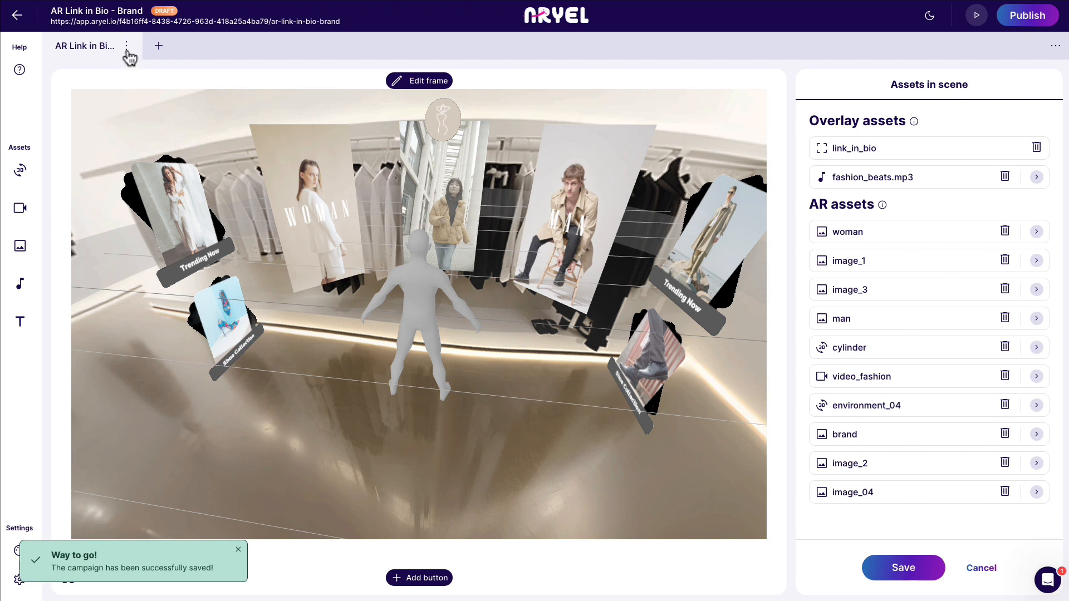
click(127, 48)
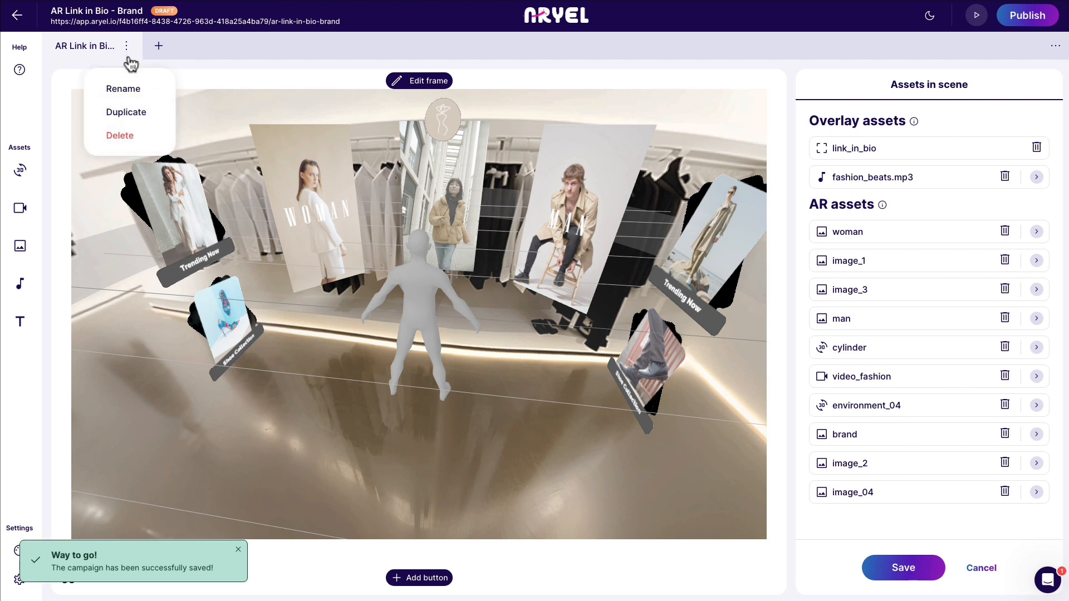
click(131, 113)
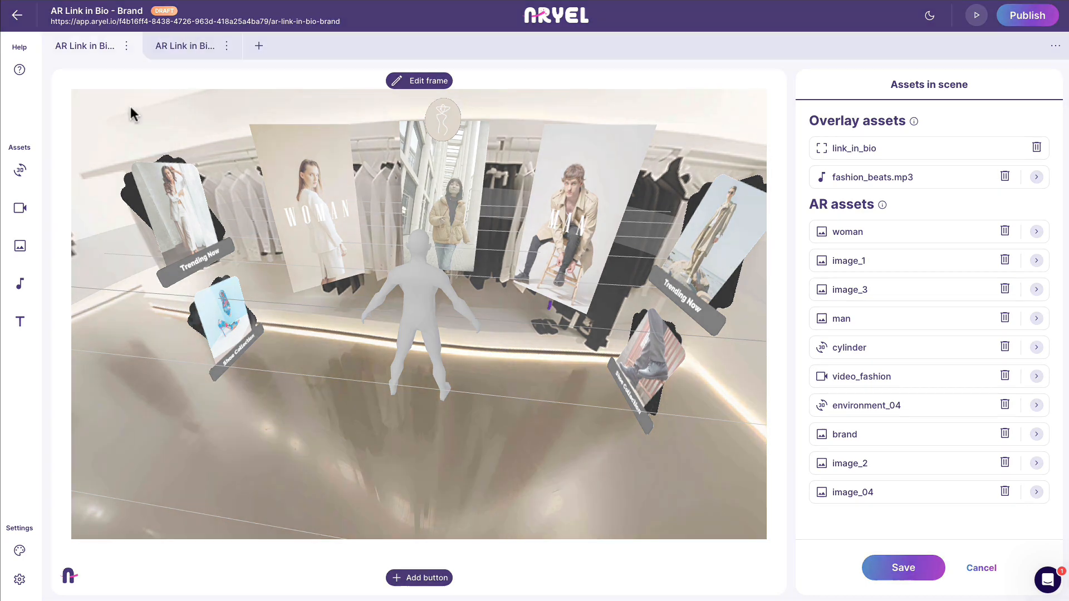
click(189, 55)
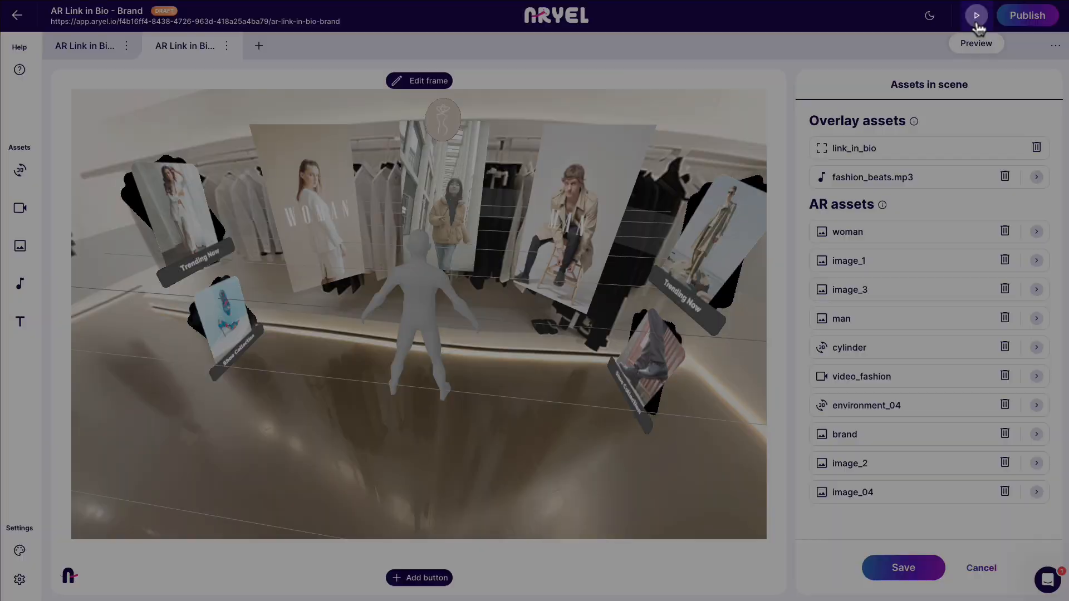
View the campaign's preview QR code and demo options, and close the preview
click(978, 26)
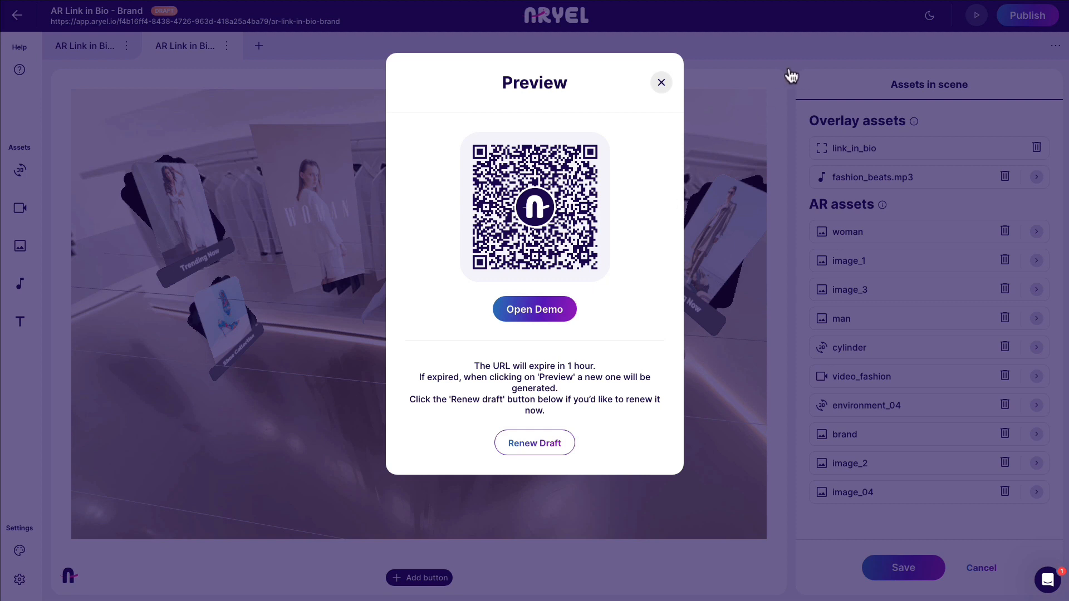
click(661, 84)
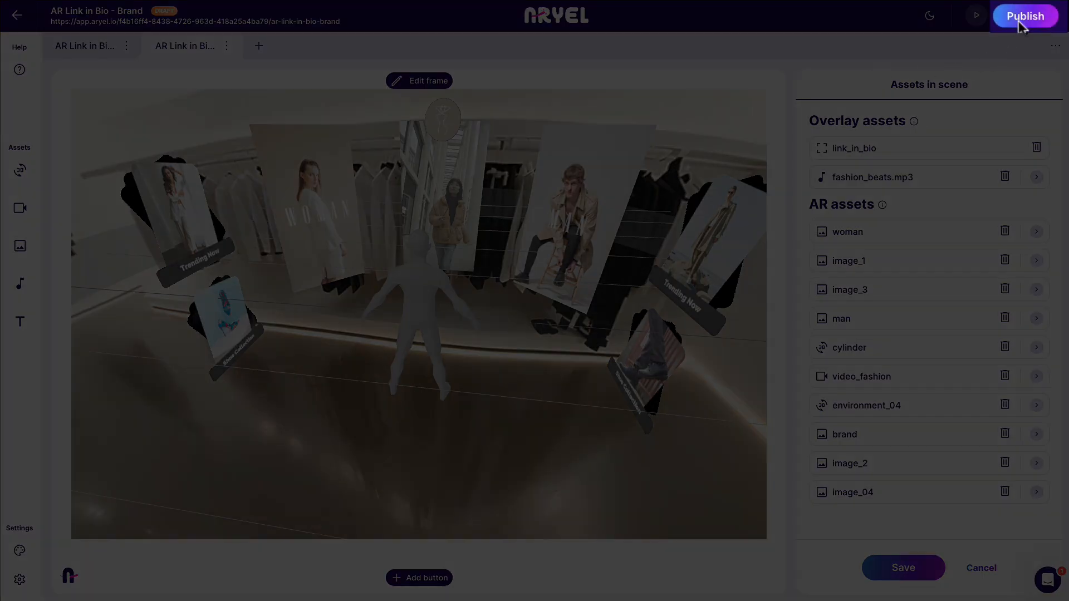
Publish the campaign with the existing slug and QR code settings, and copy its sharable link
click(1022, 26)
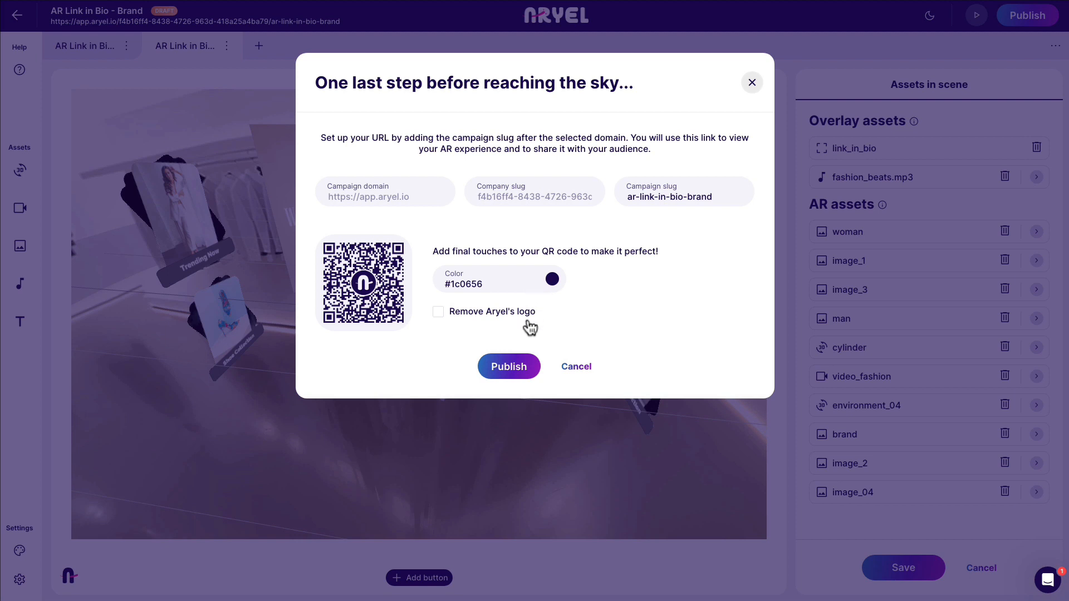
click(510, 367)
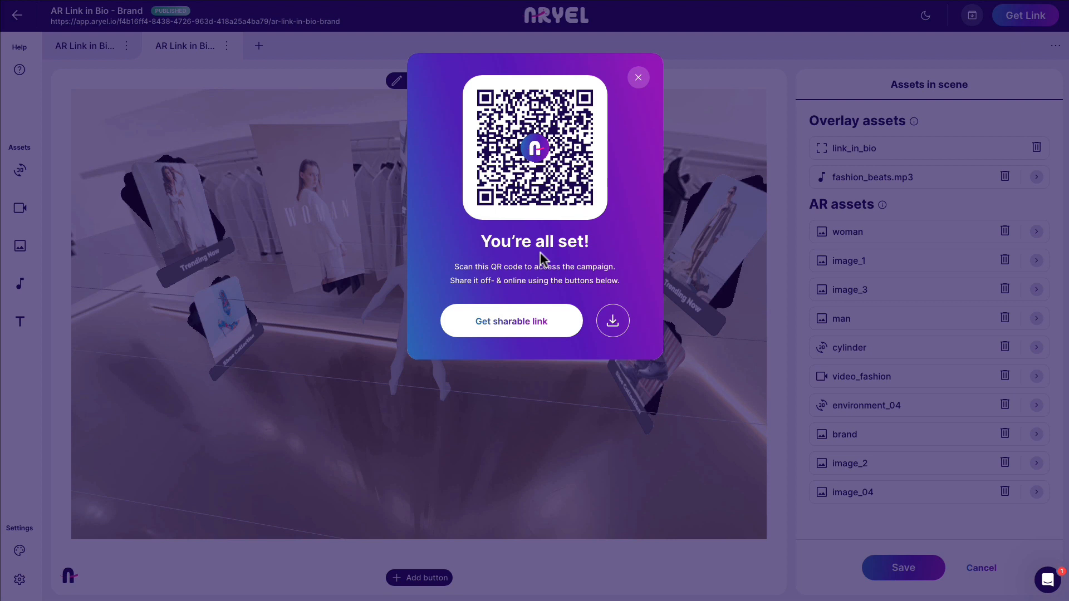
click(514, 322)
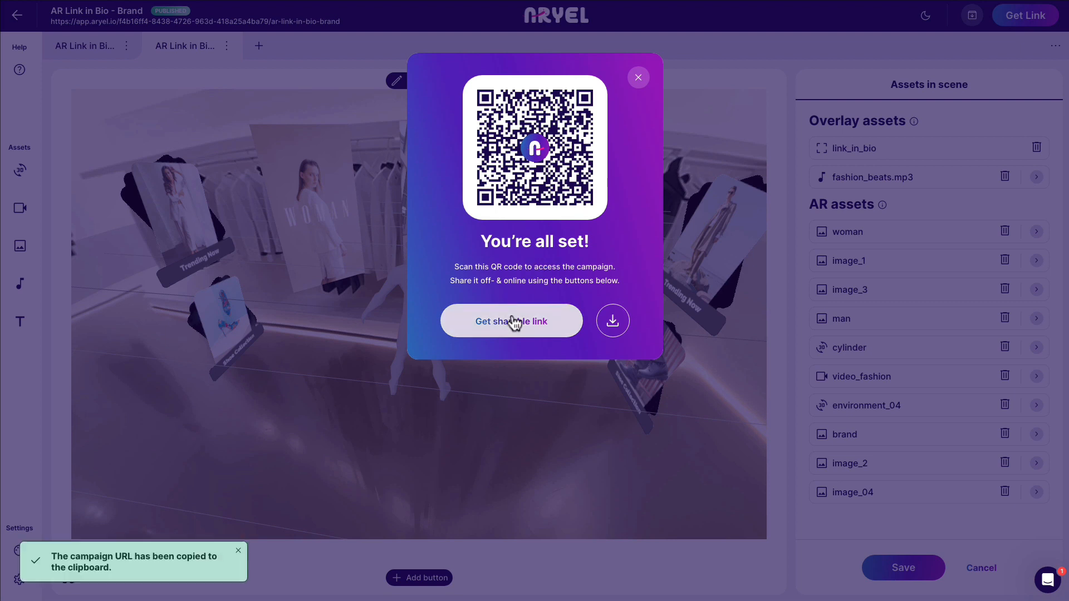